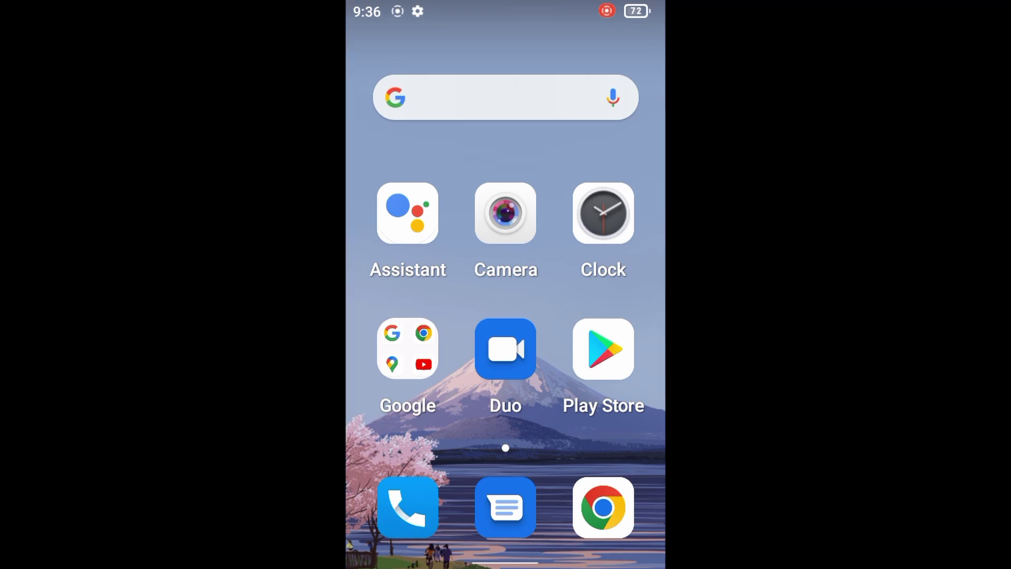
# Step: Swipe up to the app drawer and scroll down to Settings and YT Music
pyautogui.moveTo(506, 474); pyautogui.dragTo(506, 158)
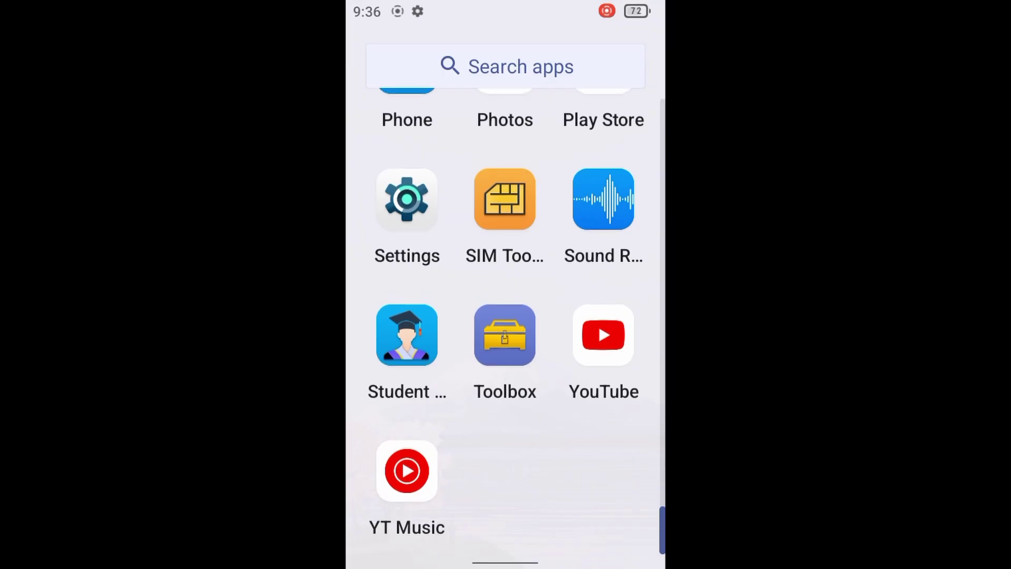
pyautogui.moveTo(522, 450); pyautogui.dragTo(618, 369)
# Step: In Settings > About phone, tap Build number repeatedly to enable developer mode
pyautogui.click(407, 201)
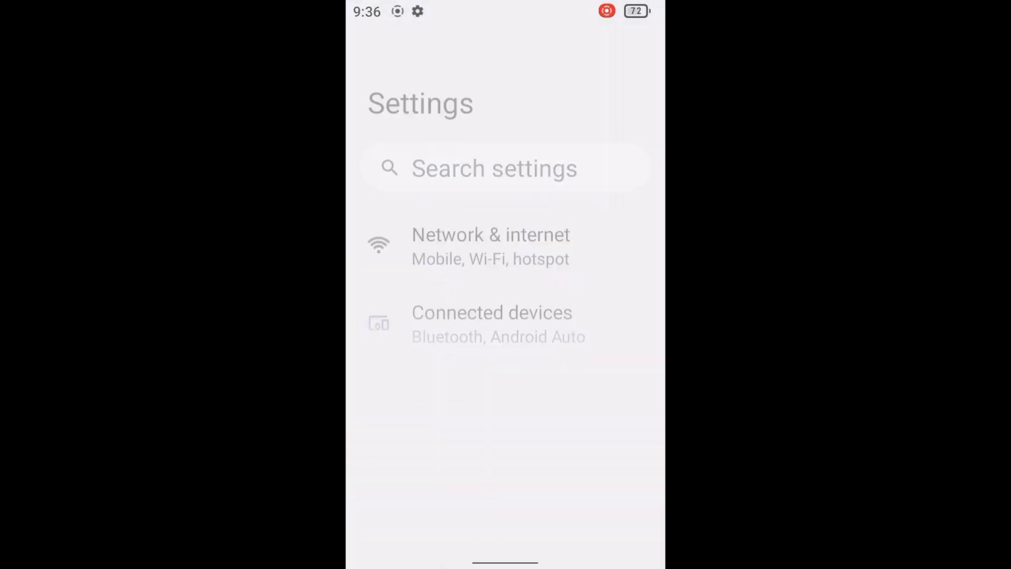
pyautogui.moveTo(593, 354); pyautogui.dragTo(600, 113)
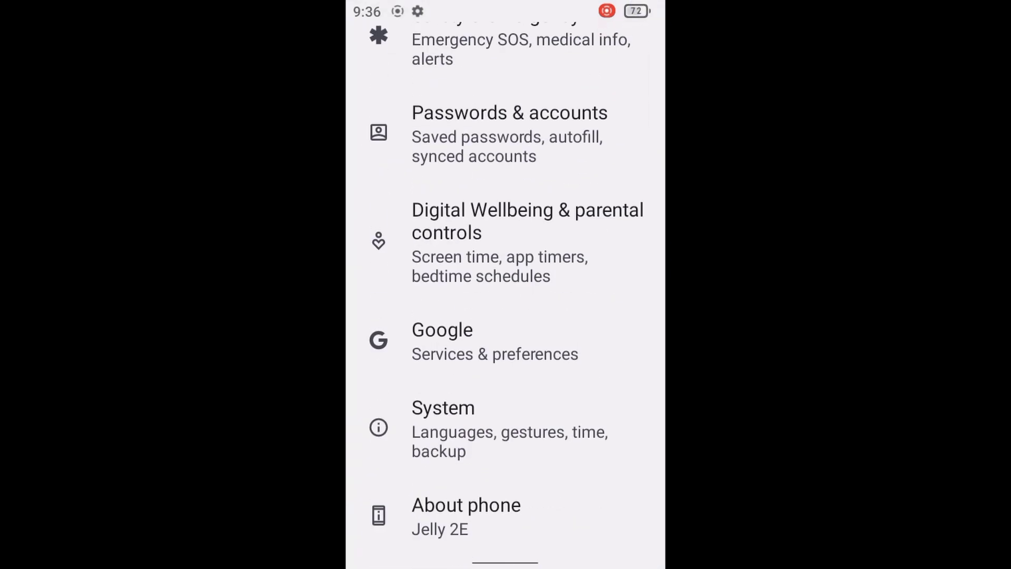
pyautogui.click(466, 515)
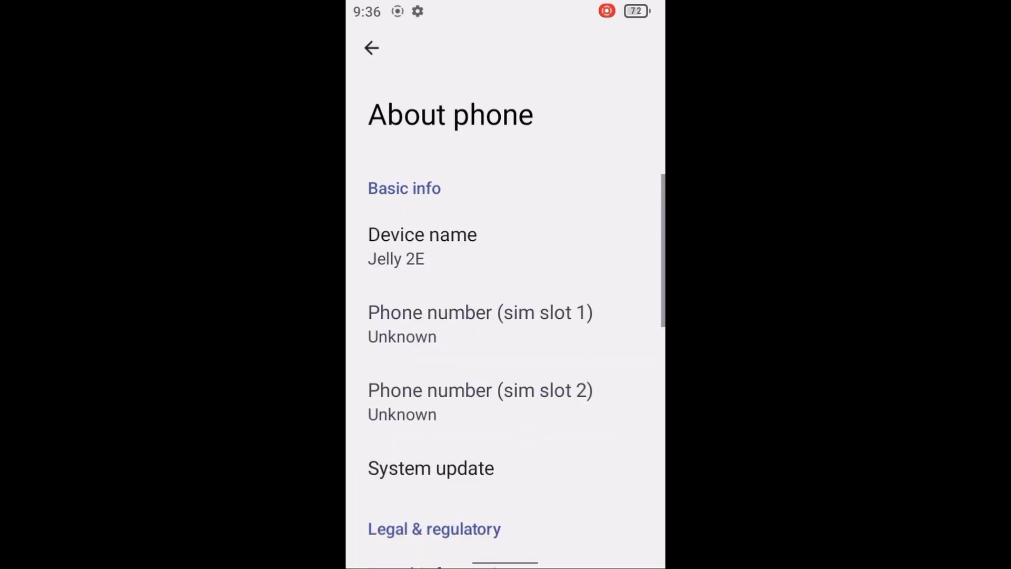
pyautogui.moveTo(506, 442); pyautogui.dragTo(505, 142)
pyautogui.click(560, 426)
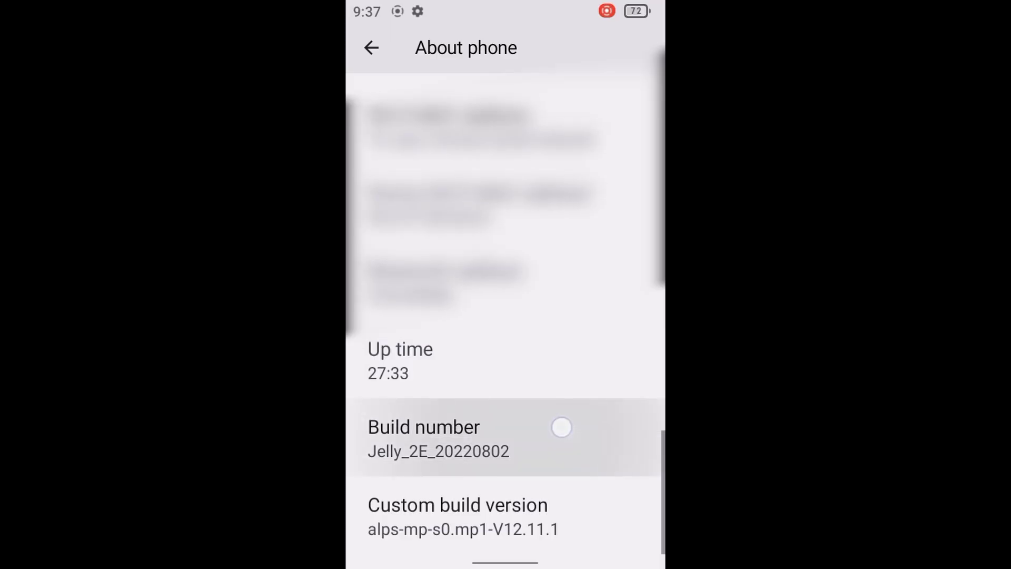
pyautogui.click(557, 439)
pyautogui.click(557, 438)
pyautogui.click(594, 440)
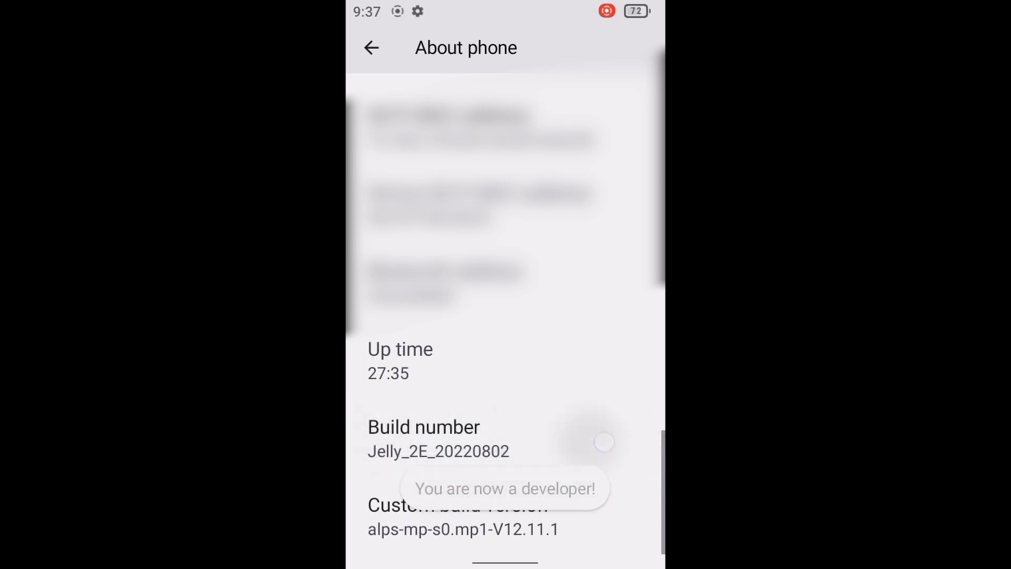
# Step: Check the System update screen, then go back to the main Settings list
pyautogui.moveTo(593, 237); pyautogui.dragTo(601, 490)
pyautogui.moveTo(601, 449); pyautogui.dragTo(622, 229)
pyautogui.click(462, 365)
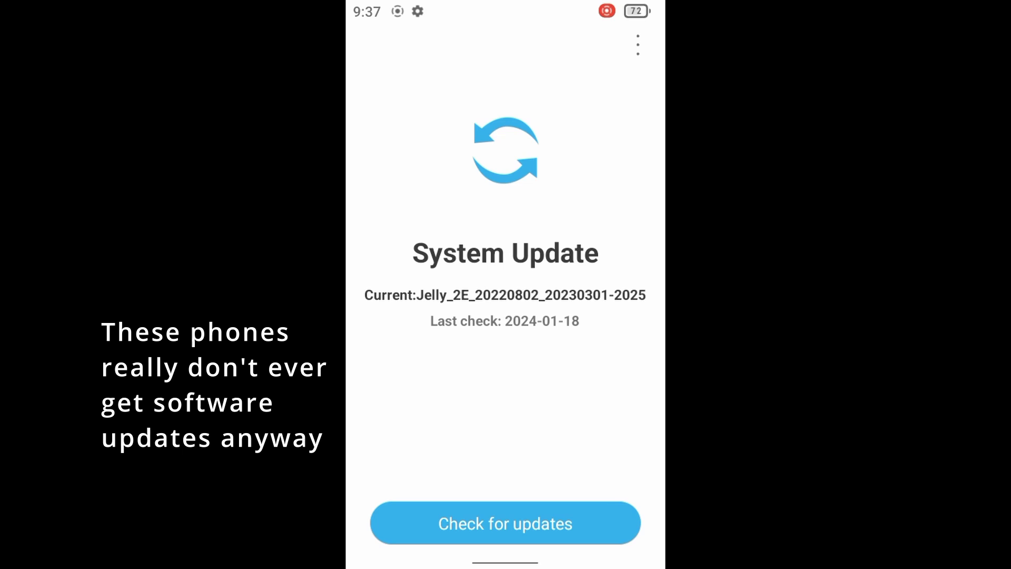
pyautogui.press('Escape')
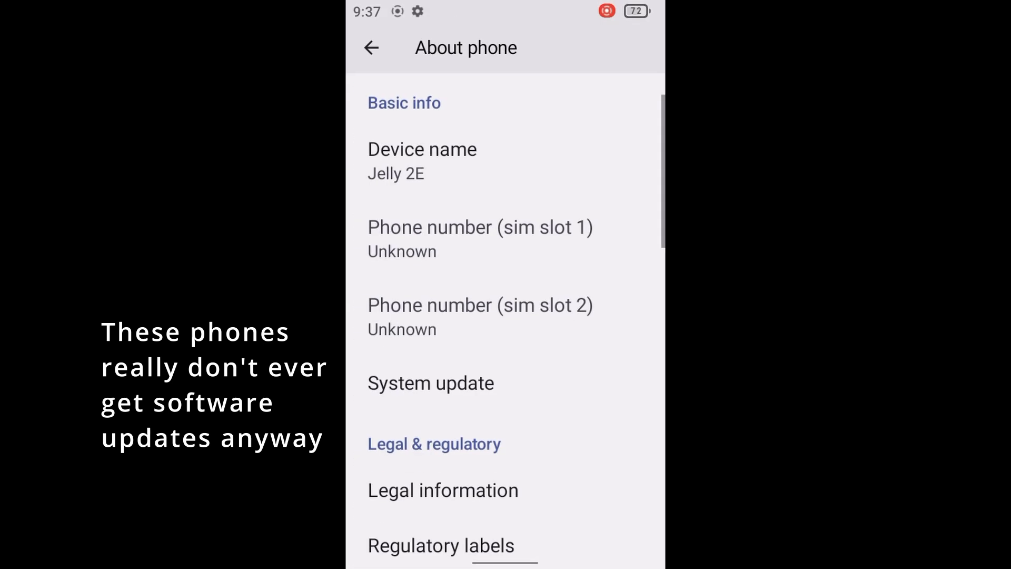
pyautogui.press('Escape')
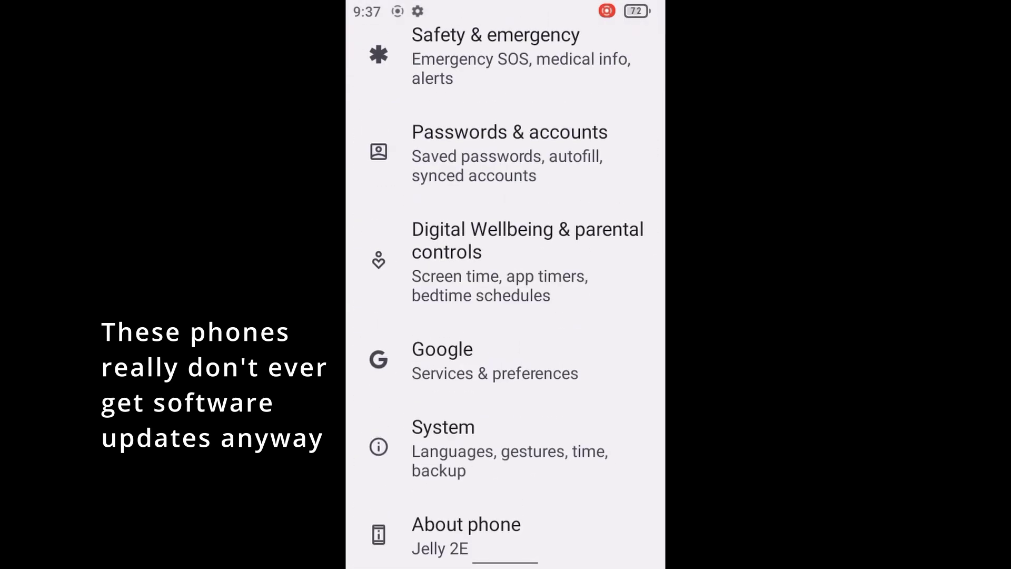
pyautogui.moveTo(605, 445); pyautogui.dragTo(605, 424)
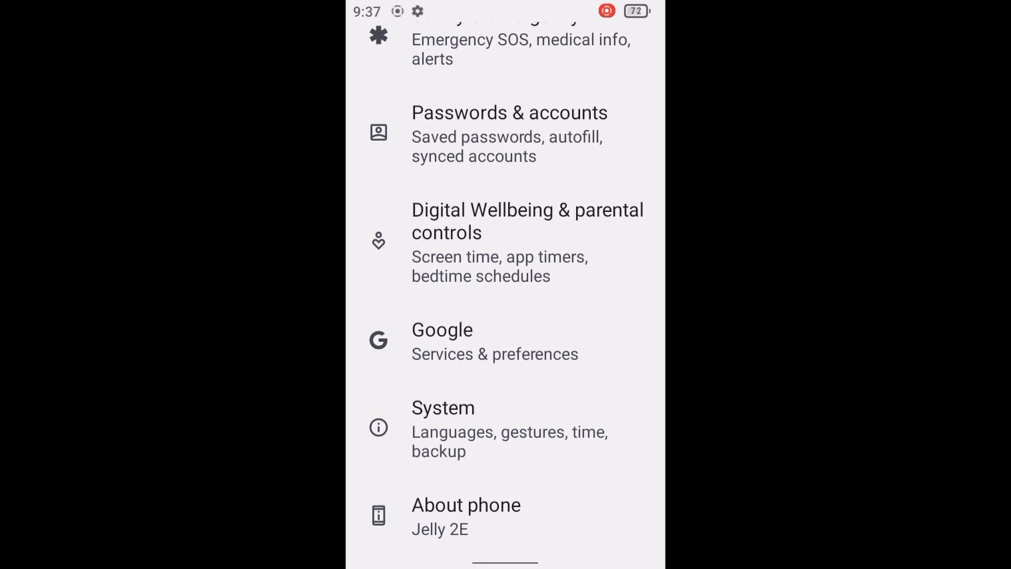
# Step: Turn on USB debugging in System > Developer options, confirm with OK, and go home
pyautogui.click(581, 428)
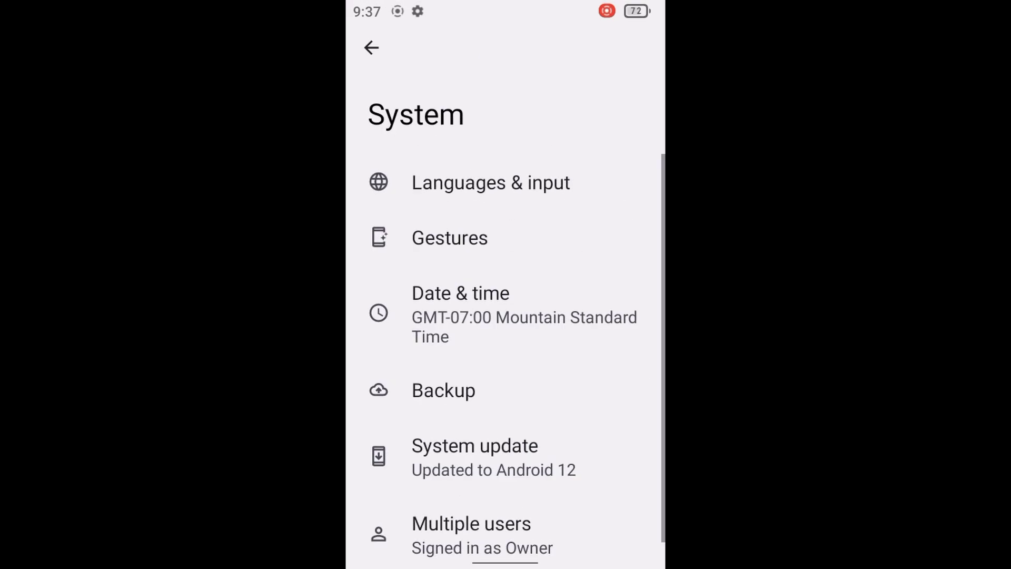
pyautogui.moveTo(621, 429); pyautogui.dragTo(627, 313)
pyautogui.click(590, 457)
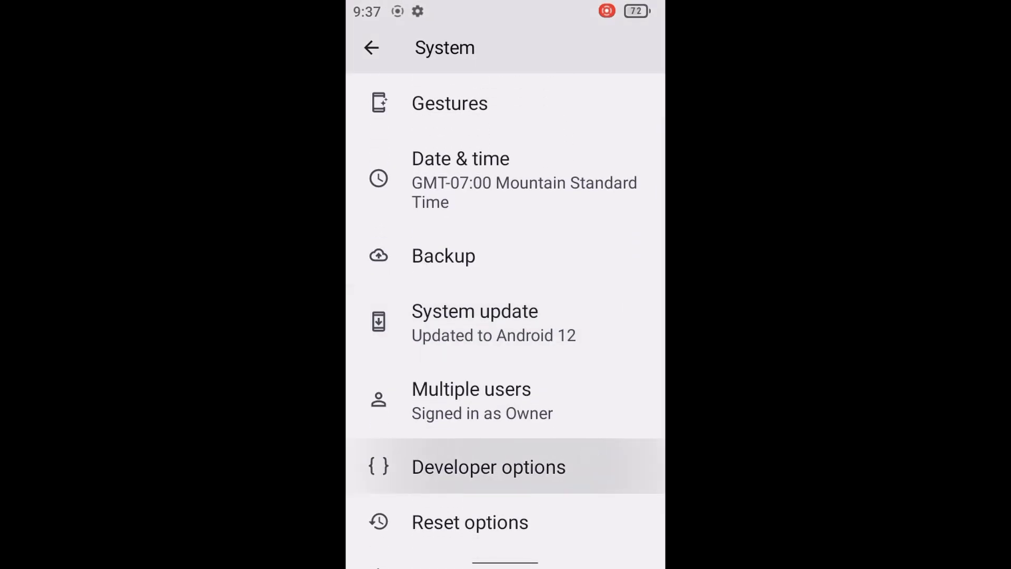
pyautogui.moveTo(585, 474); pyautogui.dragTo(585, 158)
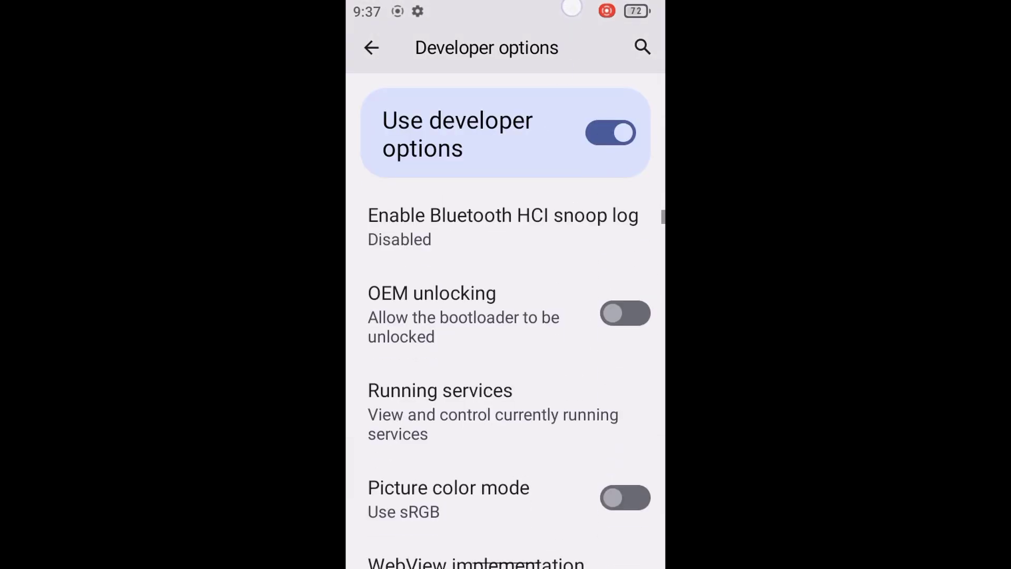
pyautogui.moveTo(585, 412); pyautogui.dragTo(584, 76)
pyautogui.moveTo(551, 341); pyautogui.dragTo(612, 77)
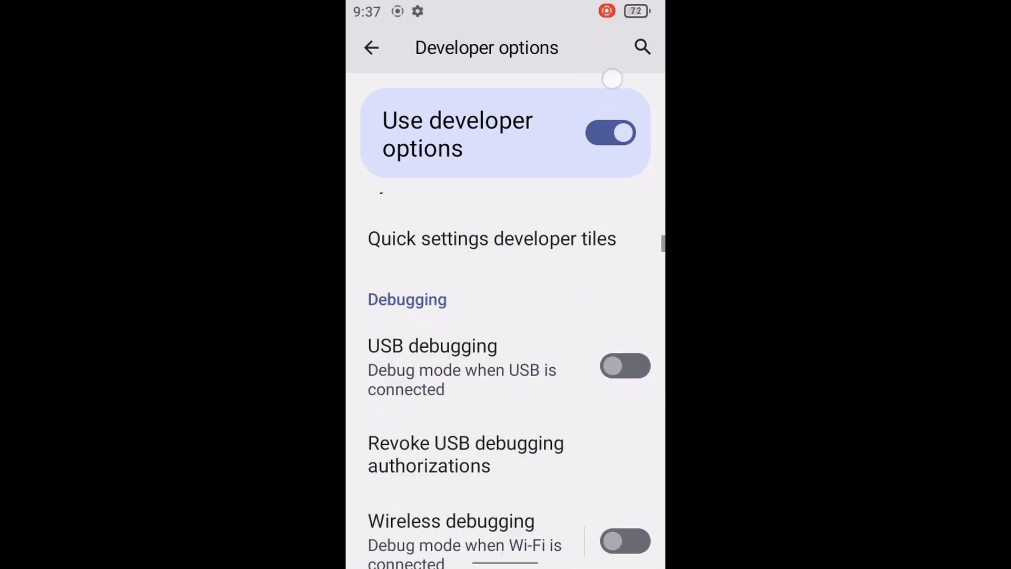
pyautogui.click(625, 354)
pyautogui.click(601, 406)
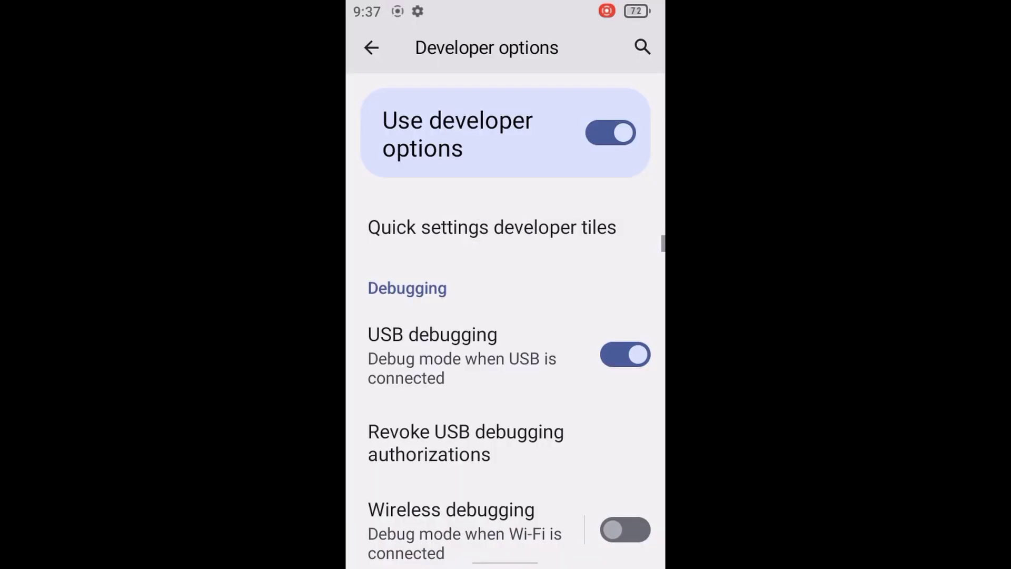
pyautogui.moveTo(505, 562); pyautogui.dragTo(506, 317)
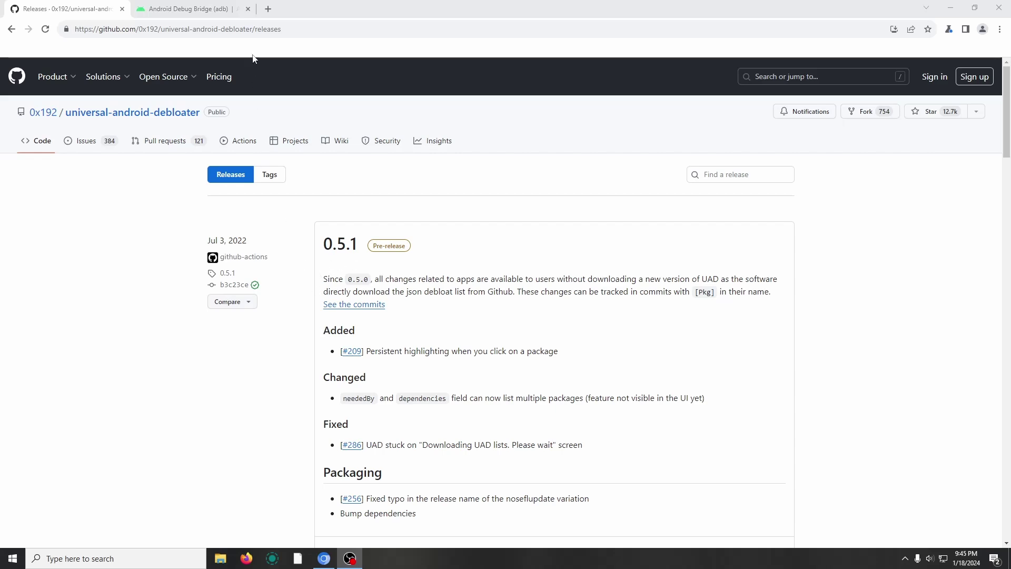
# Step: Return to the GitHub releases page and select its address
pyautogui.click(181, 9)
pyautogui.click(102, 9)
pyautogui.click(124, 5)
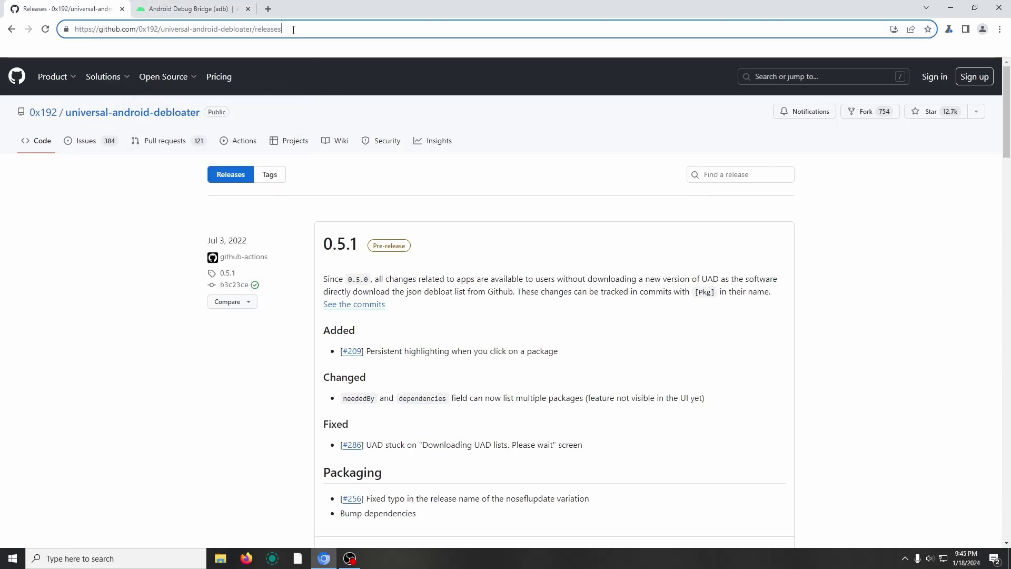
pyautogui.moveTo(282, 29); pyautogui.dragTo(159, 30)
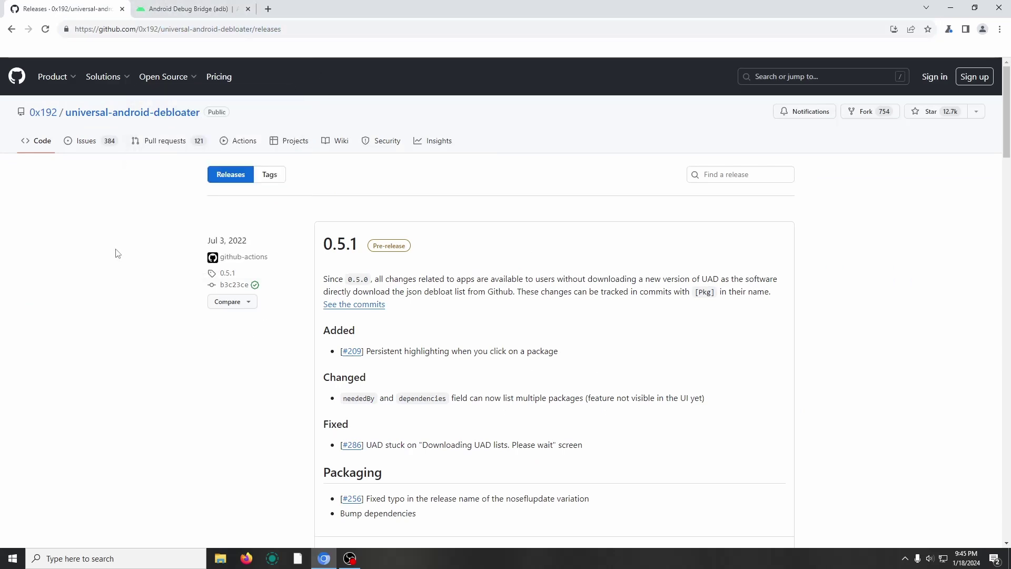
pyautogui.scroll(-2, 153, 266)
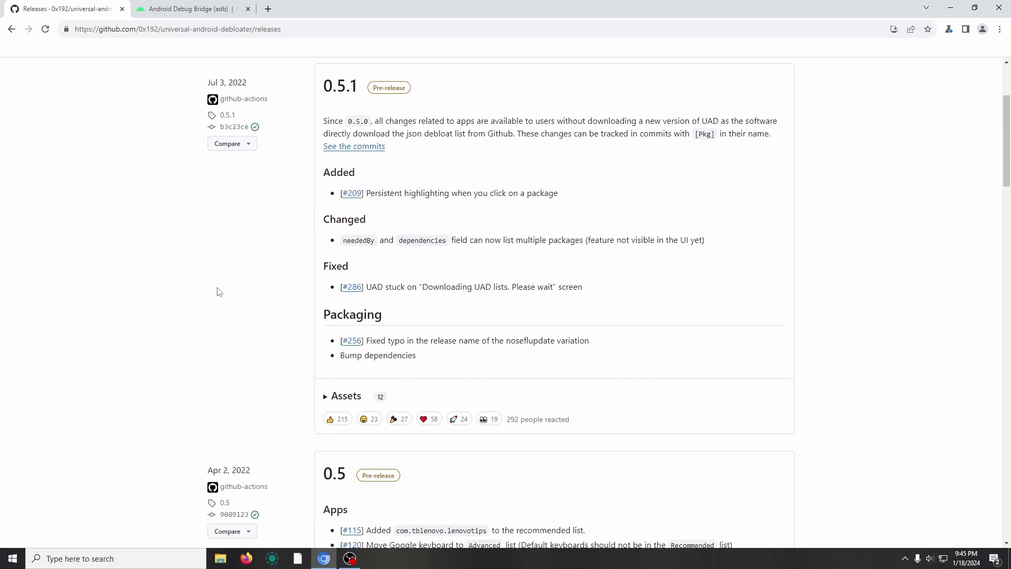
# Step: Download uad_gui-windows.exe from the 0.5.1 release assets into Downloads
pyautogui.click(342, 397)
pyautogui.scroll(-2, 343, 396)
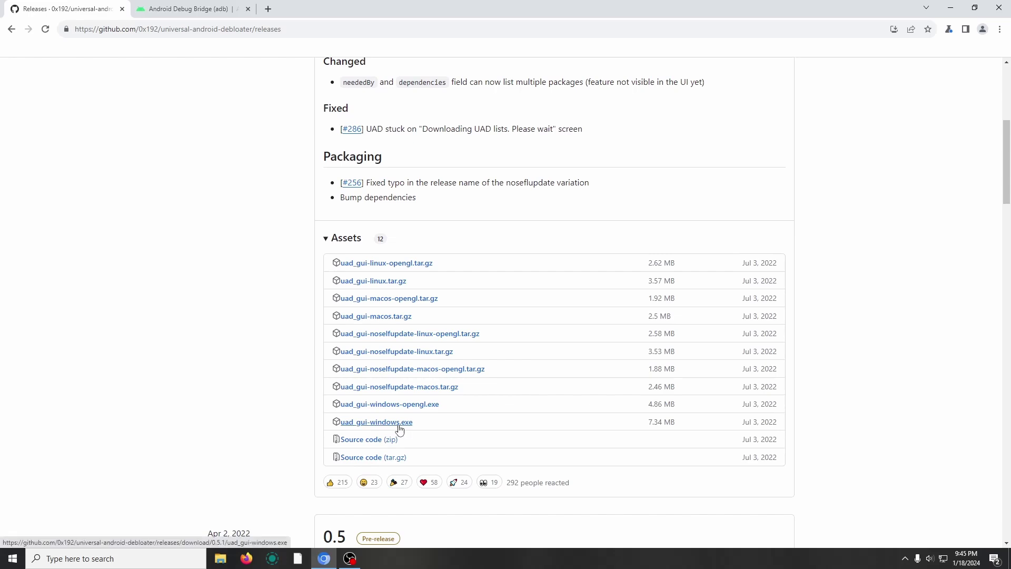
pyautogui.click(376, 421)
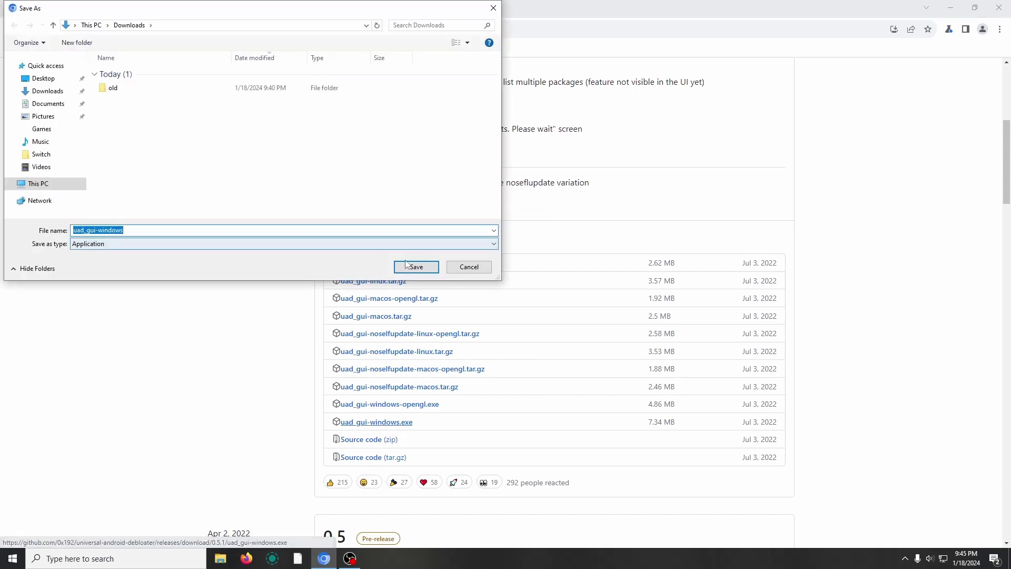
pyautogui.click(406, 265)
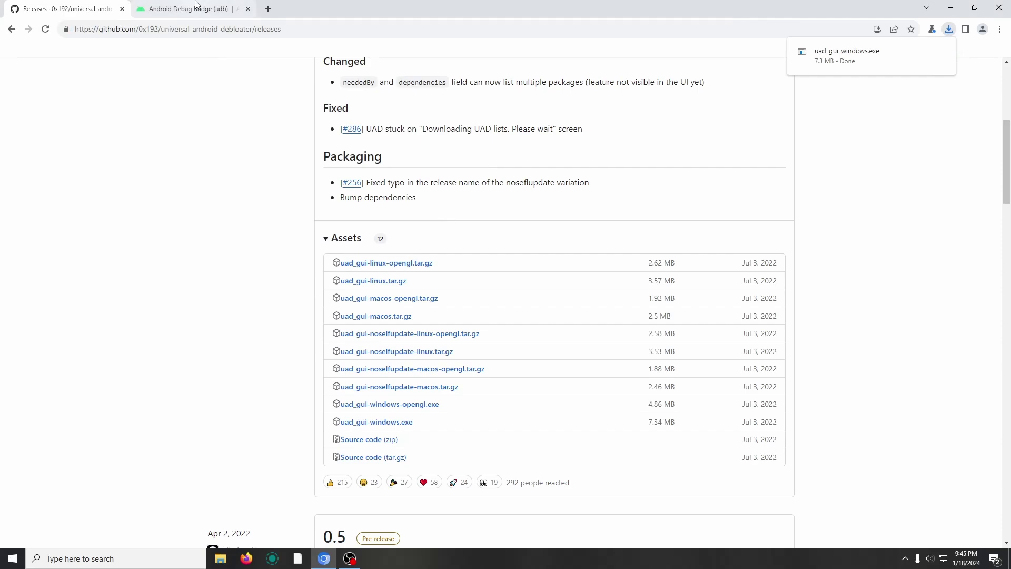
pyautogui.click(196, 9)
pyautogui.moveTo(194, 70)
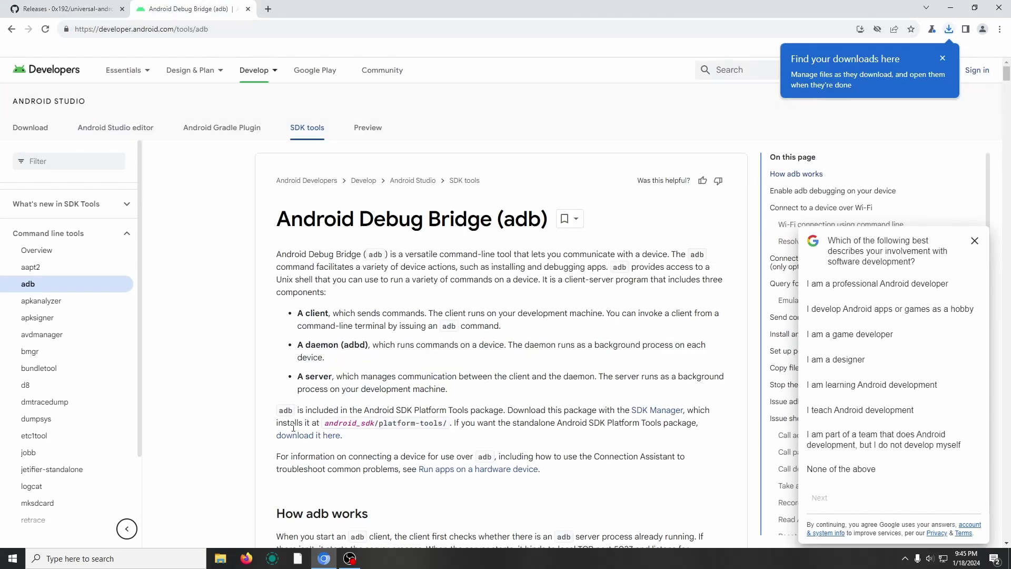
# Step: Accept the license and save platform-tools_r34.0.5-windows.zip for Windows to Downloads
pyautogui.click(319, 436)
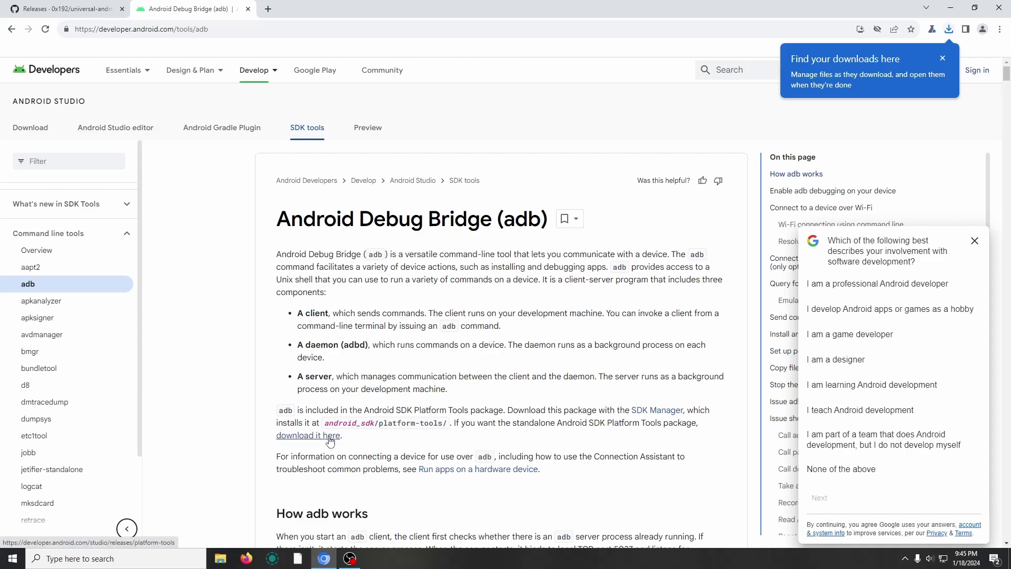
pyautogui.scroll(-2, 356, 429)
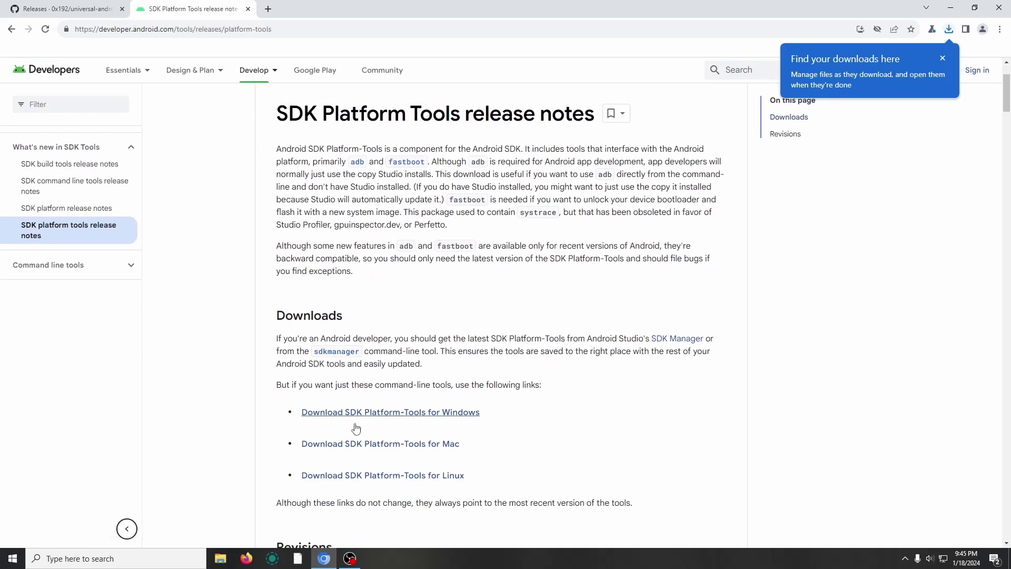
pyautogui.click(360, 415)
pyautogui.scroll(-3, 298, 421)
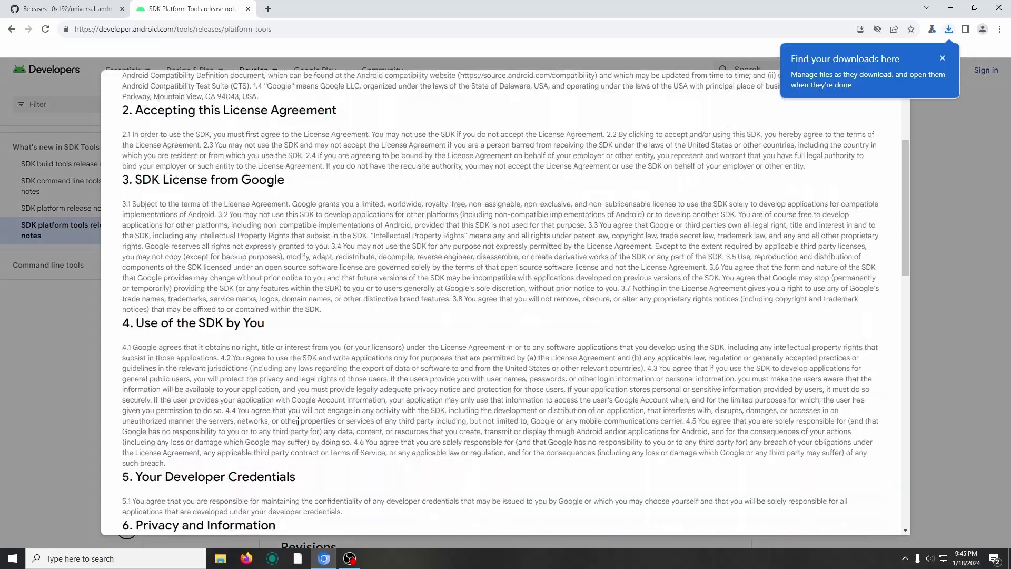
pyautogui.scroll(-4, 297, 422)
pyautogui.scroll(-6, 298, 420)
pyautogui.scroll(-2, 298, 421)
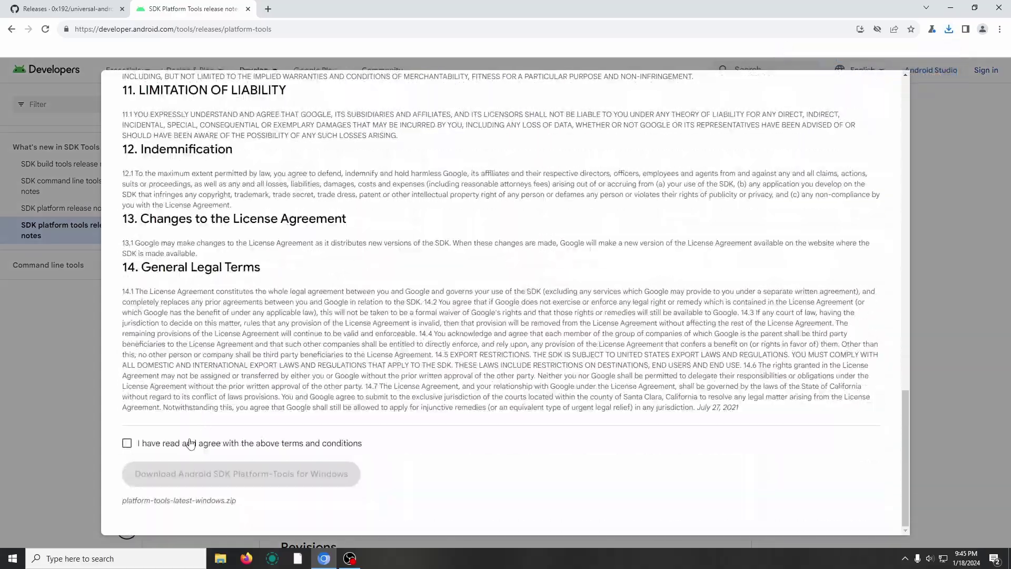
pyautogui.click(190, 443)
pyautogui.click(199, 473)
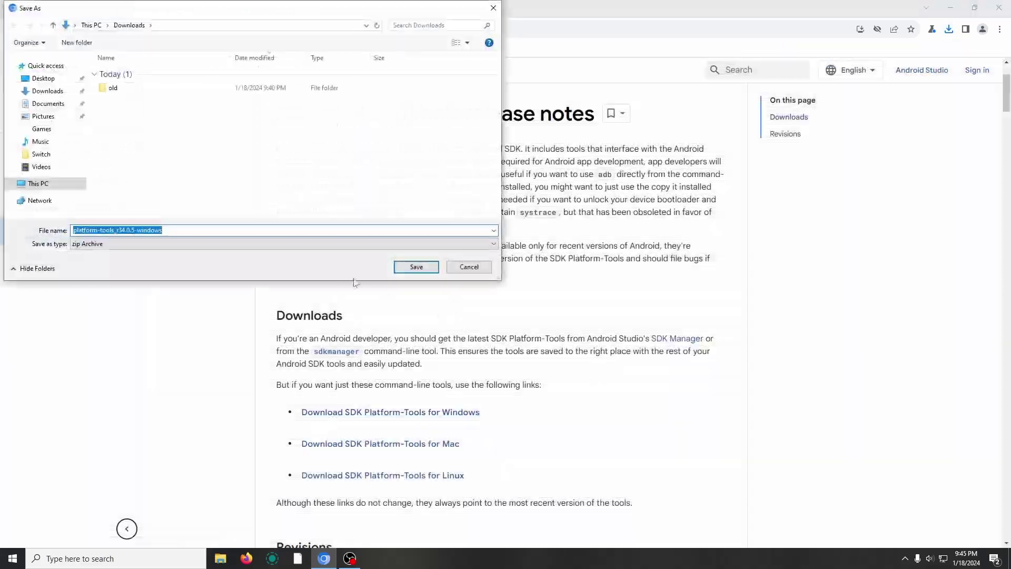
pyautogui.click(416, 266)
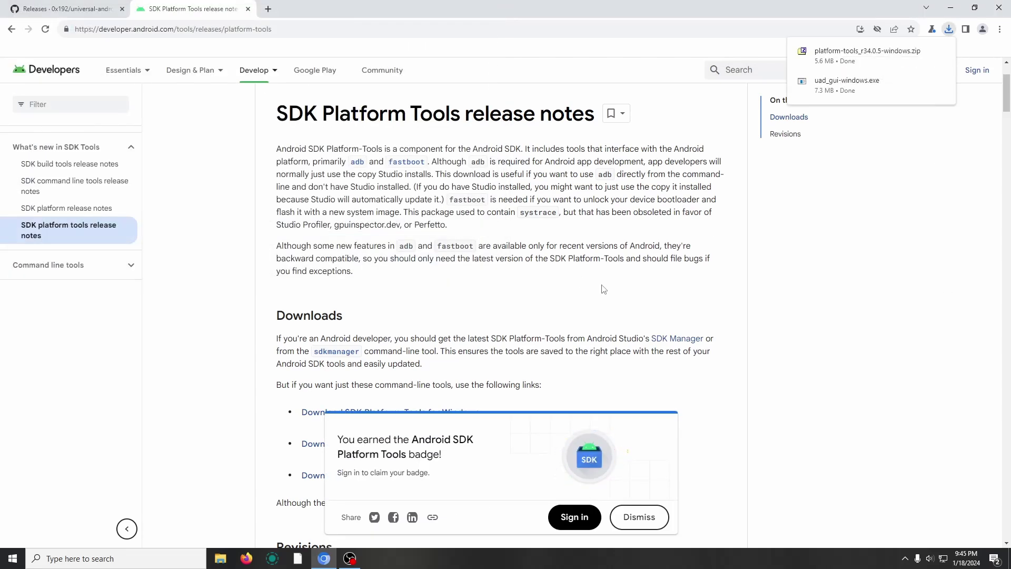
pyautogui.click(924, 52)
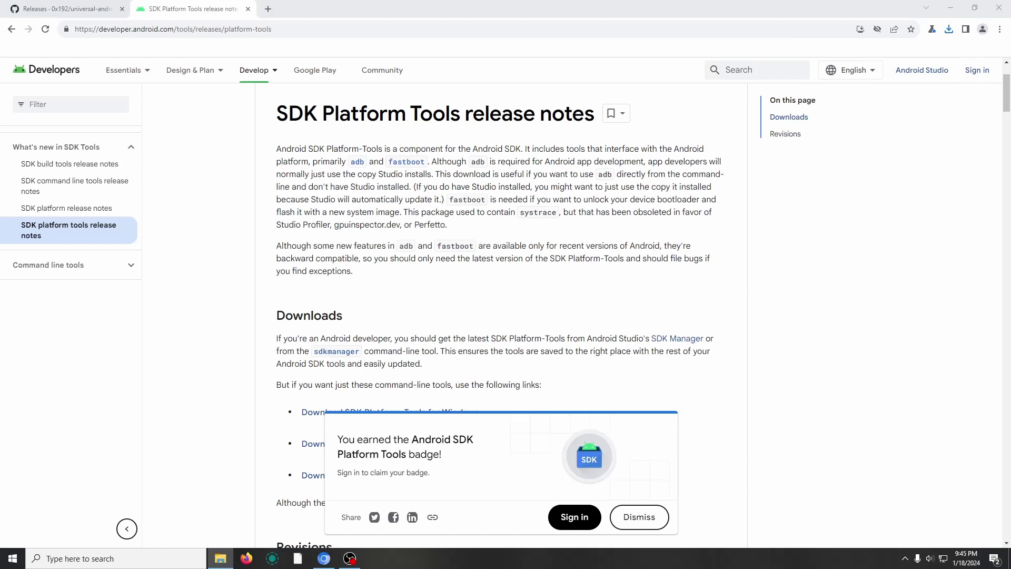
# Step: Extract platform-tools_r34.0.5-windows.zip with 7-Zip into a platform-tools_r34.0.5-windows folder
pyautogui.moveTo(364, 157); pyautogui.dragTo(766, 132)
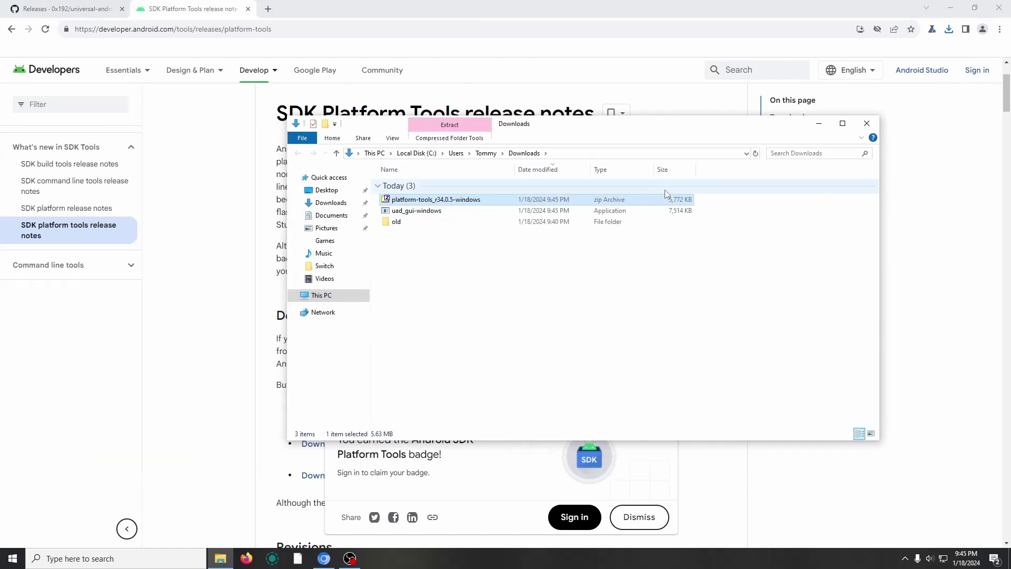
pyautogui.rightClick(519, 201)
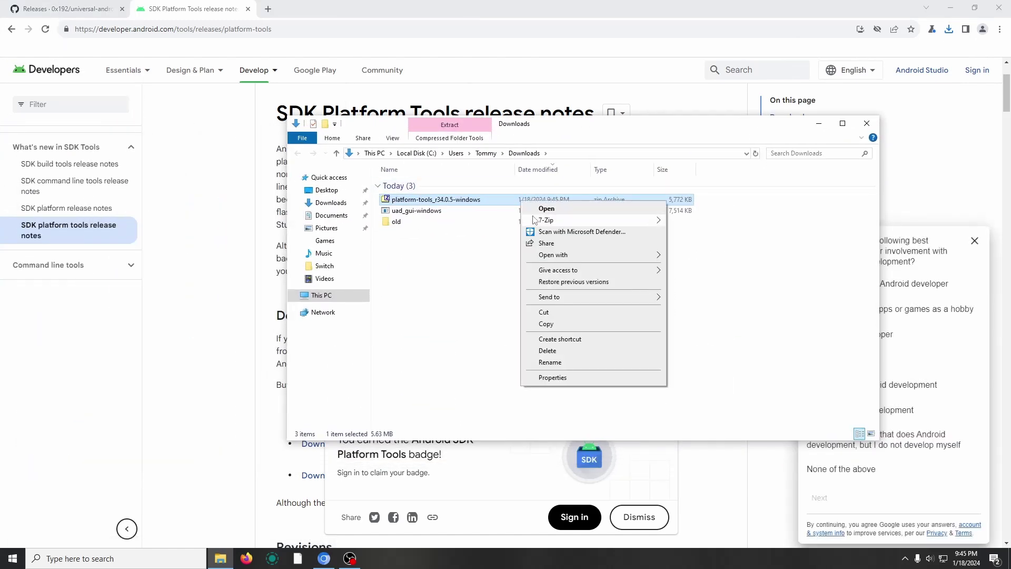
pyautogui.moveTo(593, 219)
pyautogui.click(702, 270)
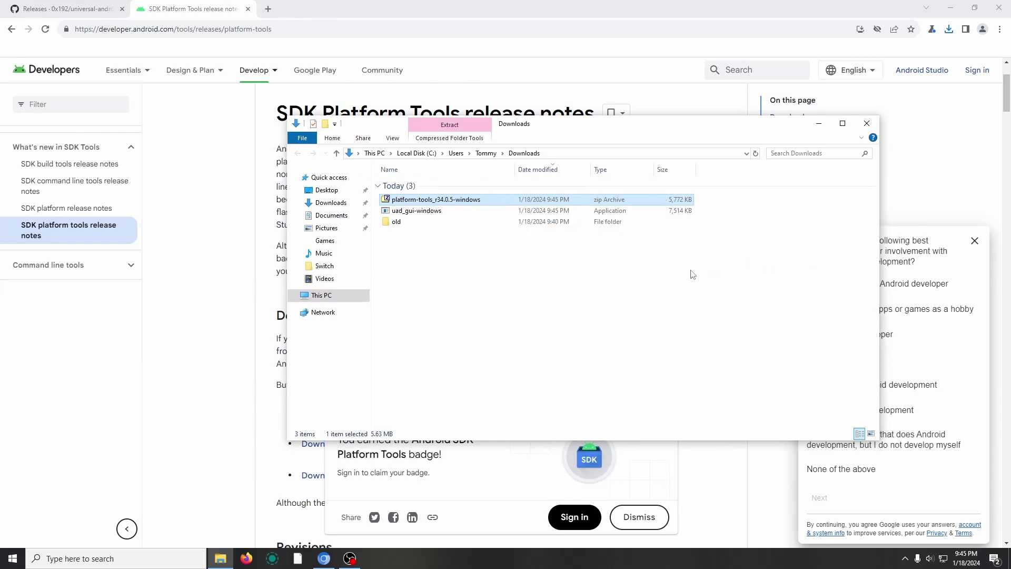
# Step: Copy uad_gui-windows and paste it into platform-tools_r34.0.5-windows\platform-tools
pyautogui.click(441, 213)
pyautogui.rightClick(442, 213)
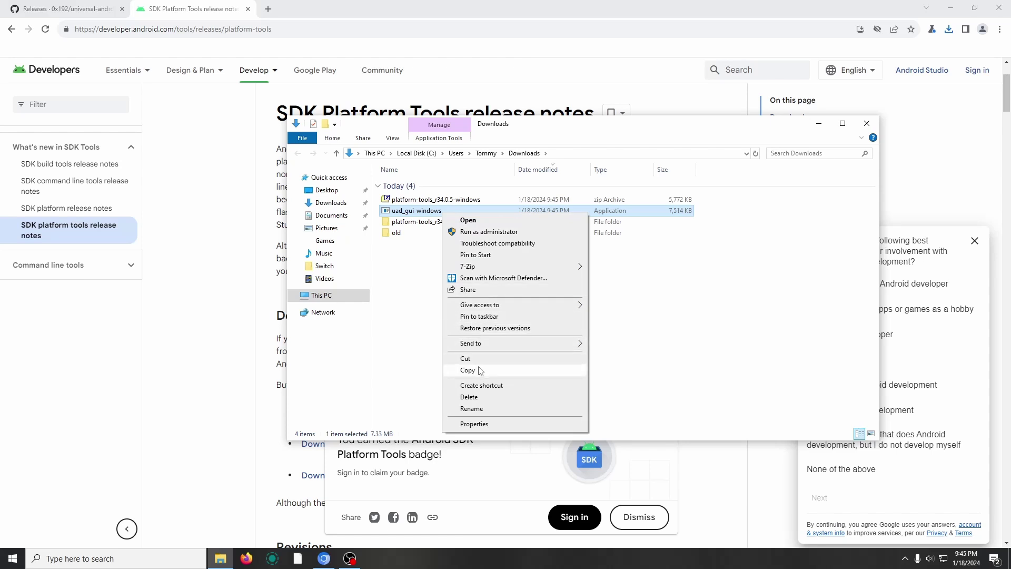
pyautogui.click(479, 368)
pyautogui.doubleClick(448, 222)
pyautogui.doubleClick(448, 189)
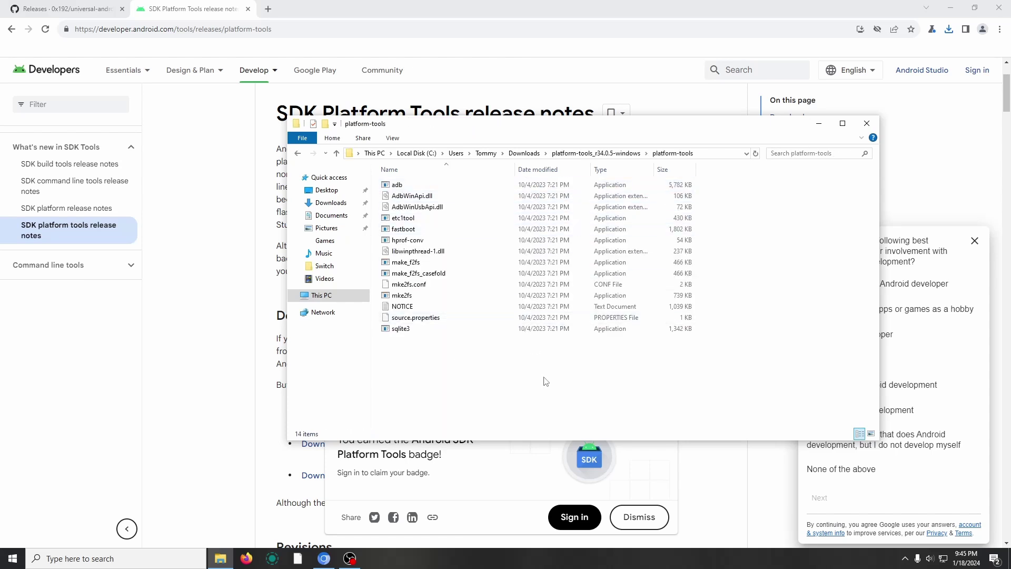
pyautogui.hotkey('ctrl', 'v')
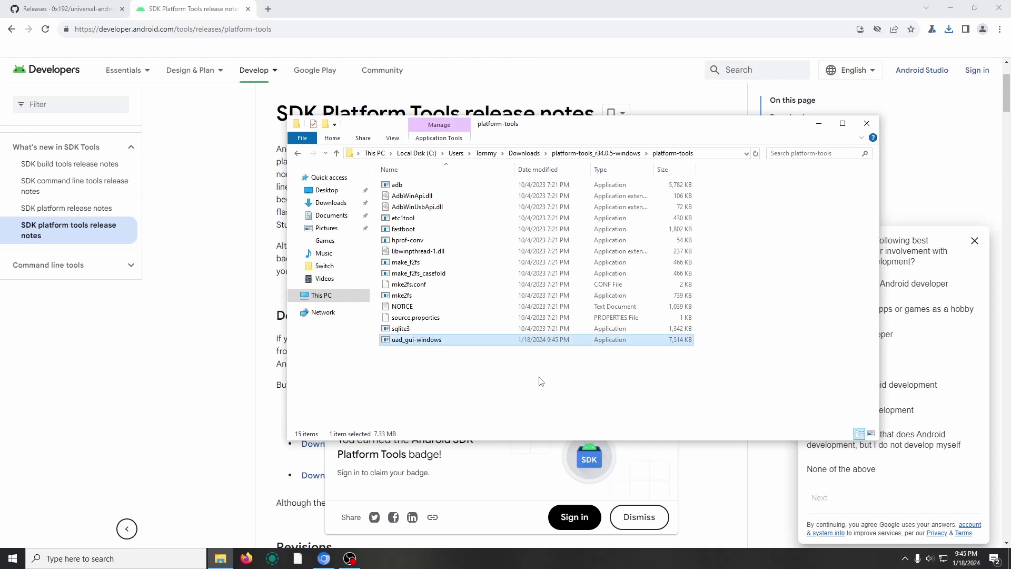
pyautogui.click(539, 381)
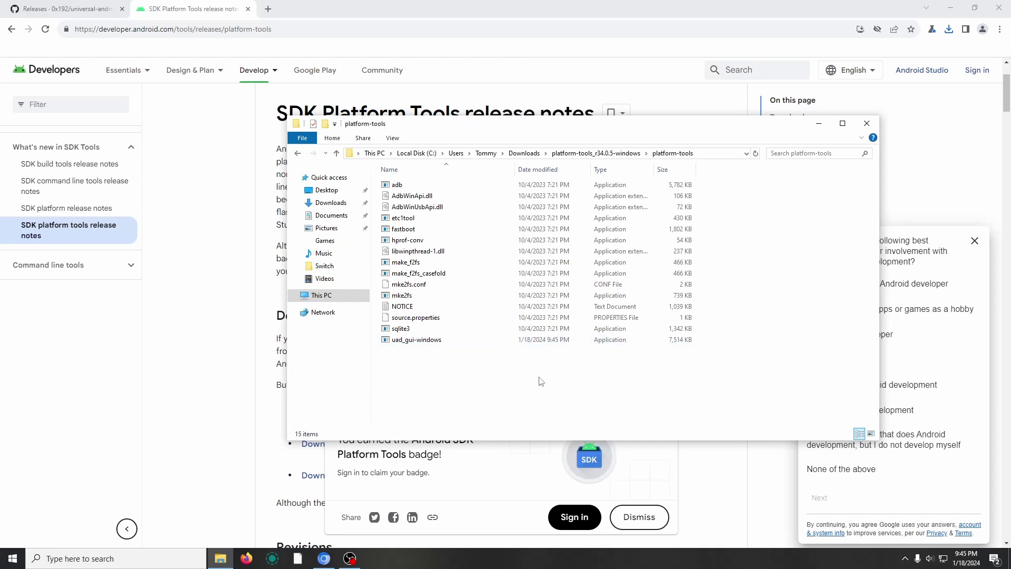
pyautogui.click(446, 344)
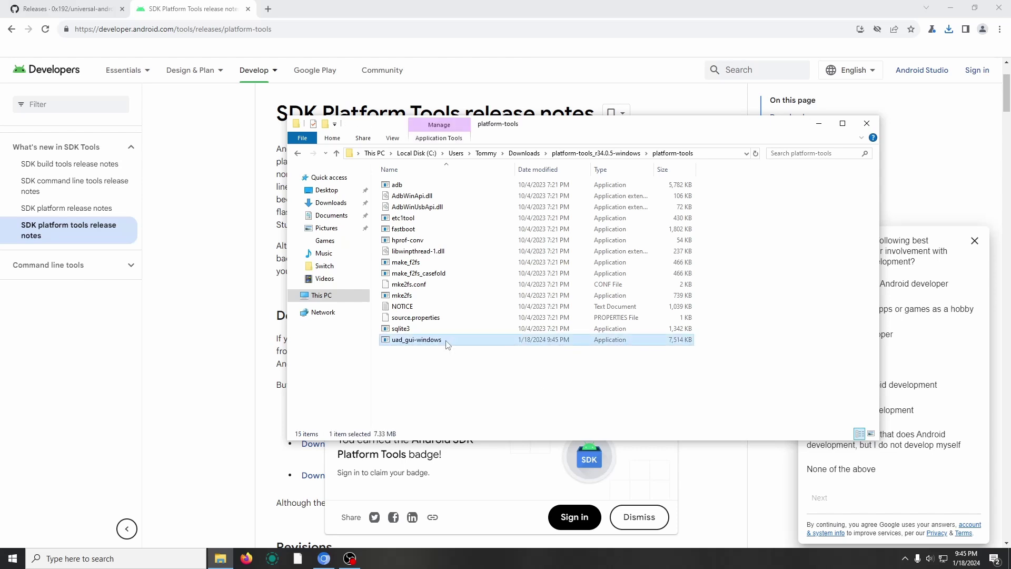
# Step: Launch uad_gui-windows from platform-tools and maximize the Universal Android Debloater window
pyautogui.click(548, 392)
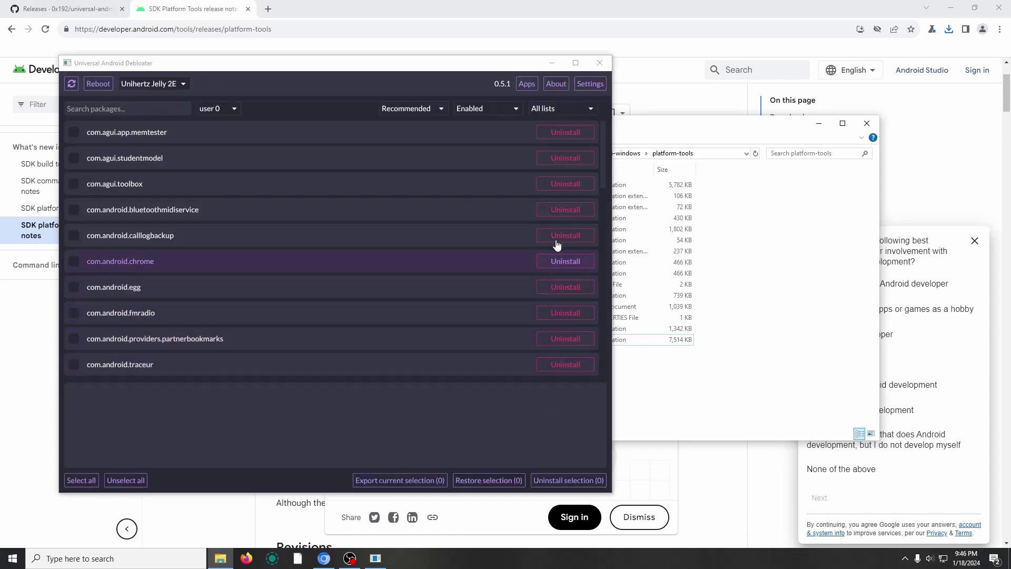
pyautogui.click(575, 62)
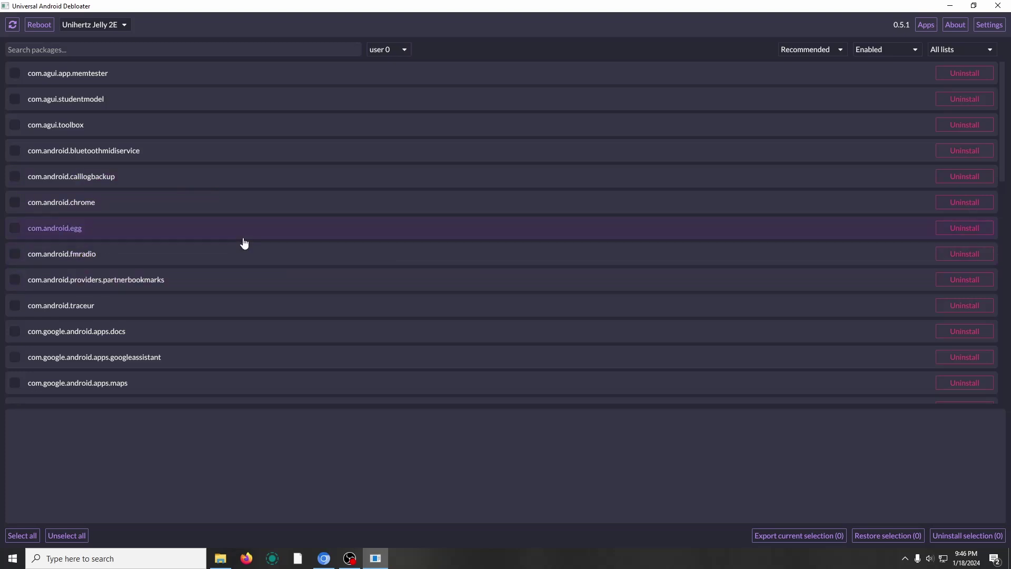
# Step: Set the recommendation filter to All and review com.agui.update and its overlay descriptions
pyautogui.click(809, 53)
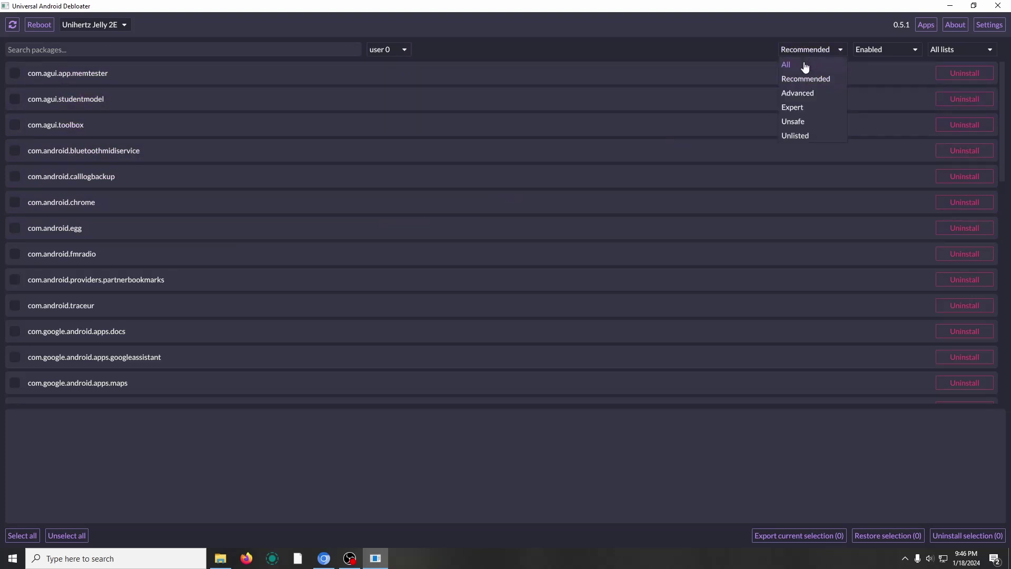
pyautogui.click(806, 67)
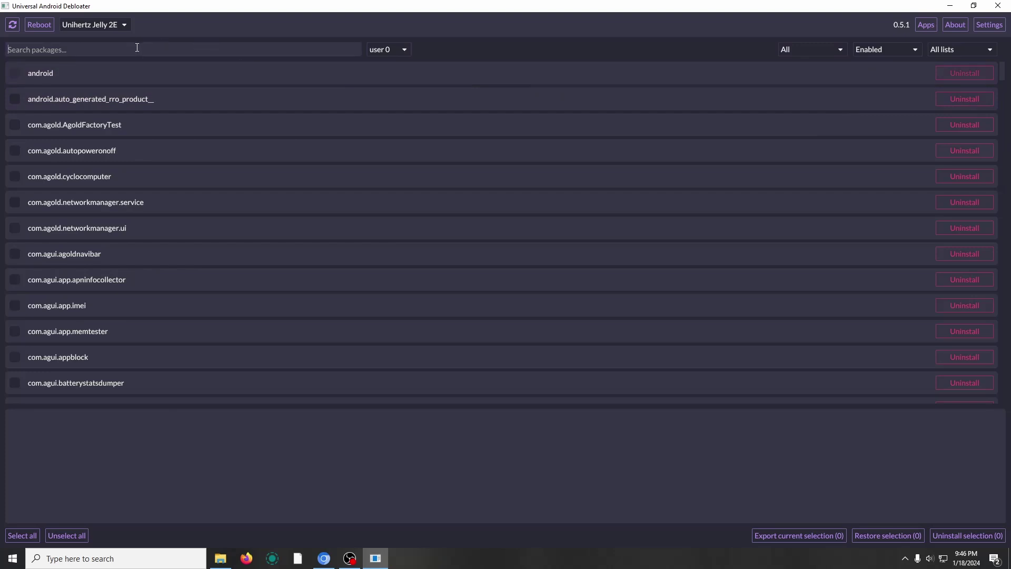
pyautogui.write('update')
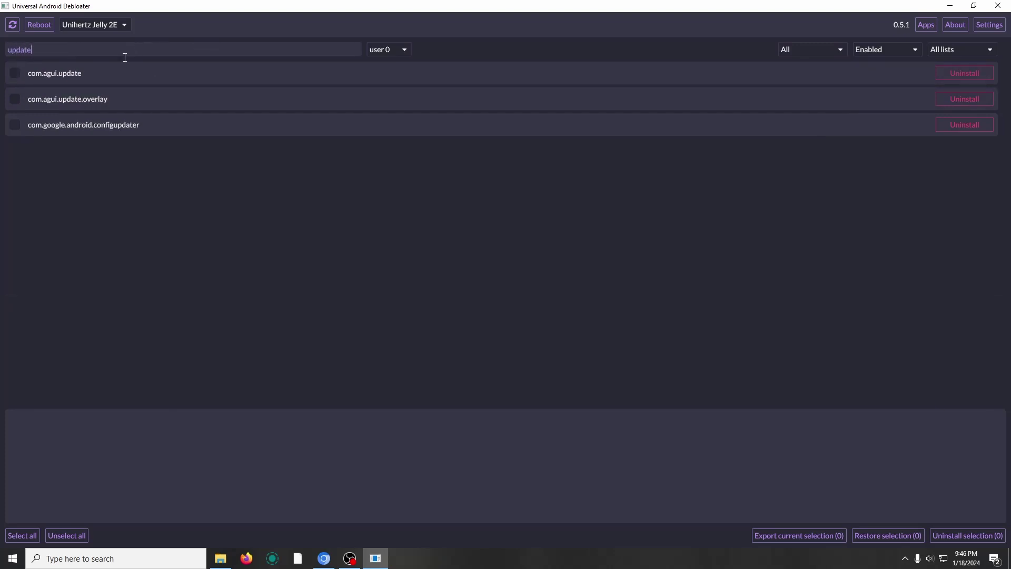
pyautogui.click(108, 73)
pyautogui.click(110, 101)
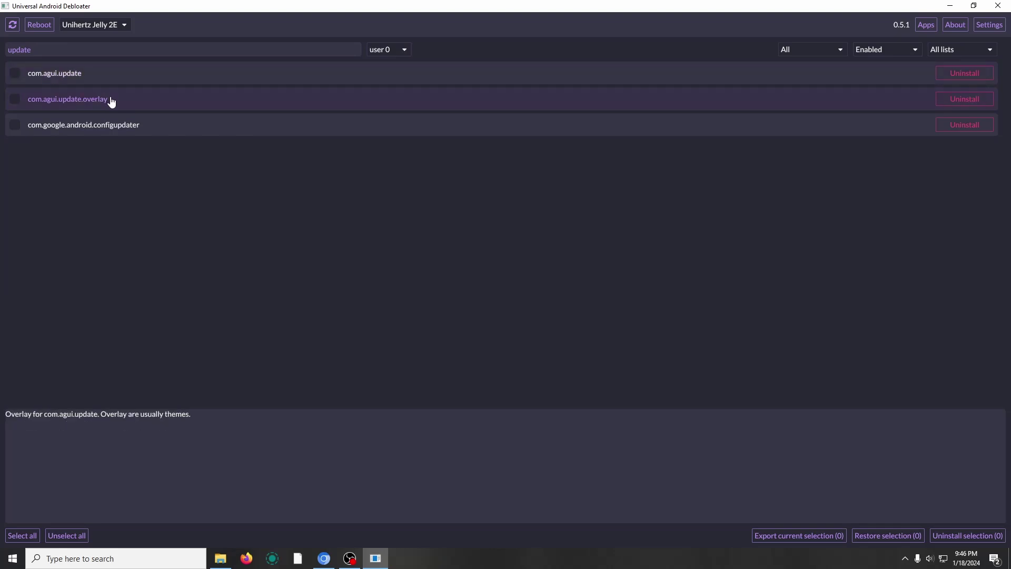
pyautogui.click(106, 79)
pyautogui.click(108, 101)
# Step: Uninstall com.agui.update and com.agui.update.overlay, then clear the search box
pyautogui.click(106, 80)
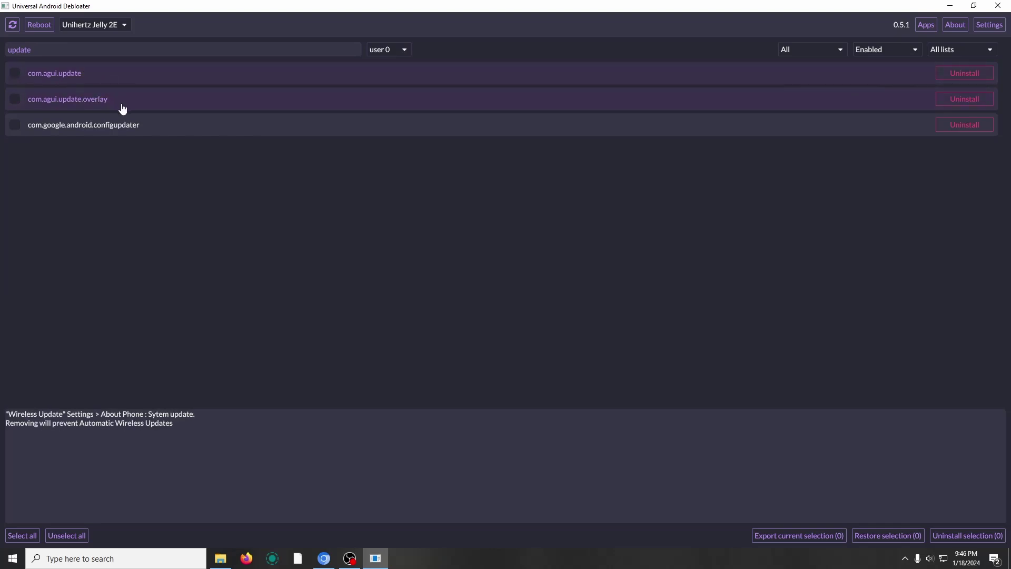
pyautogui.click(121, 101)
pyautogui.click(119, 73)
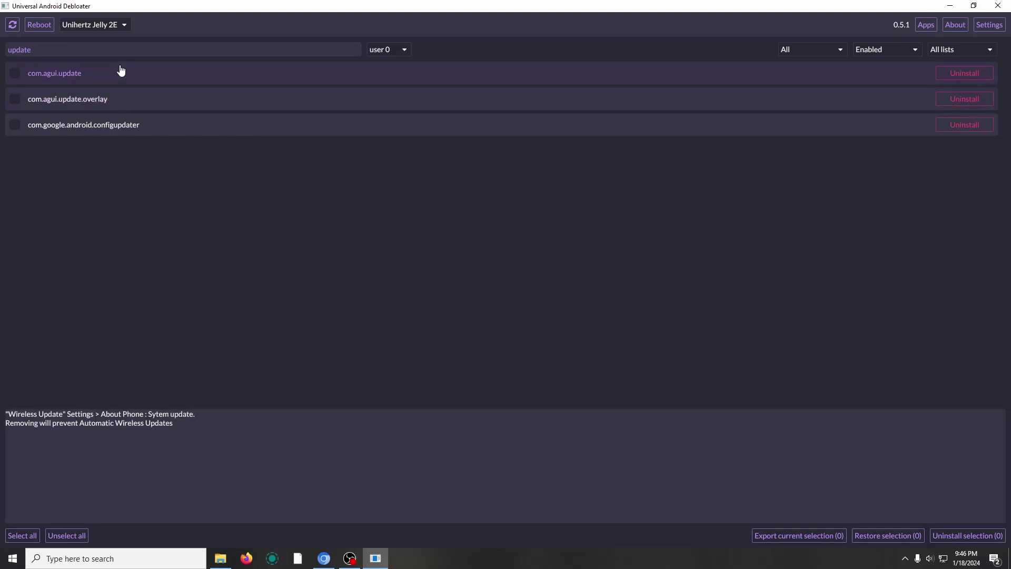
pyautogui.click(949, 72)
pyautogui.click(948, 72)
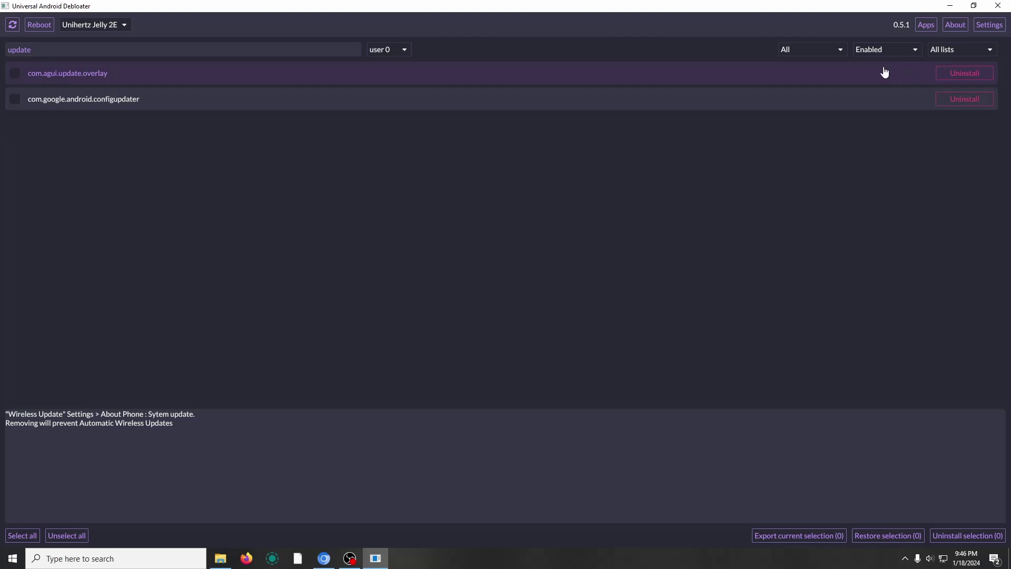
pyautogui.hotkey('ctrl', 'a')
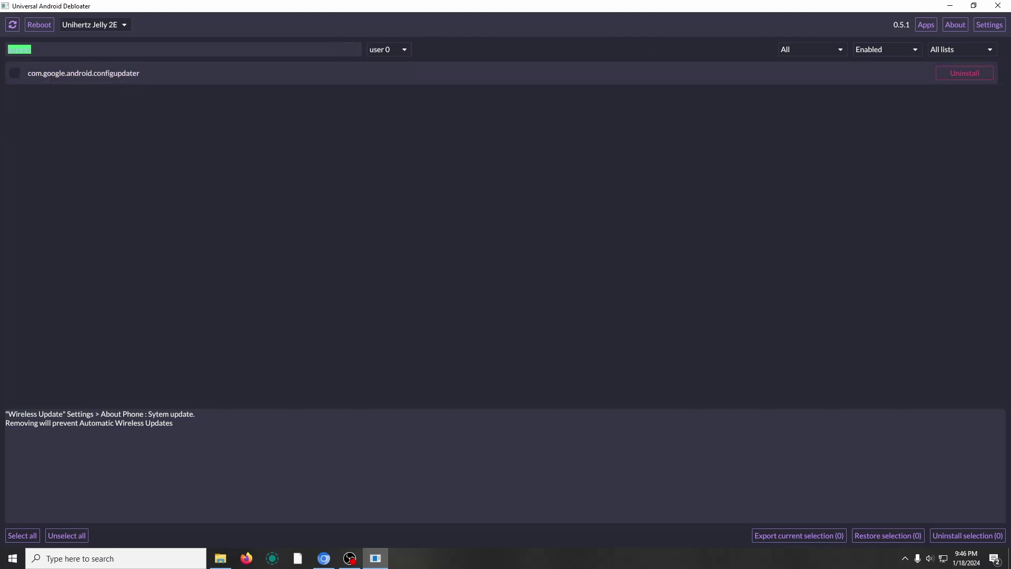
pyautogui.press('BackSpace')
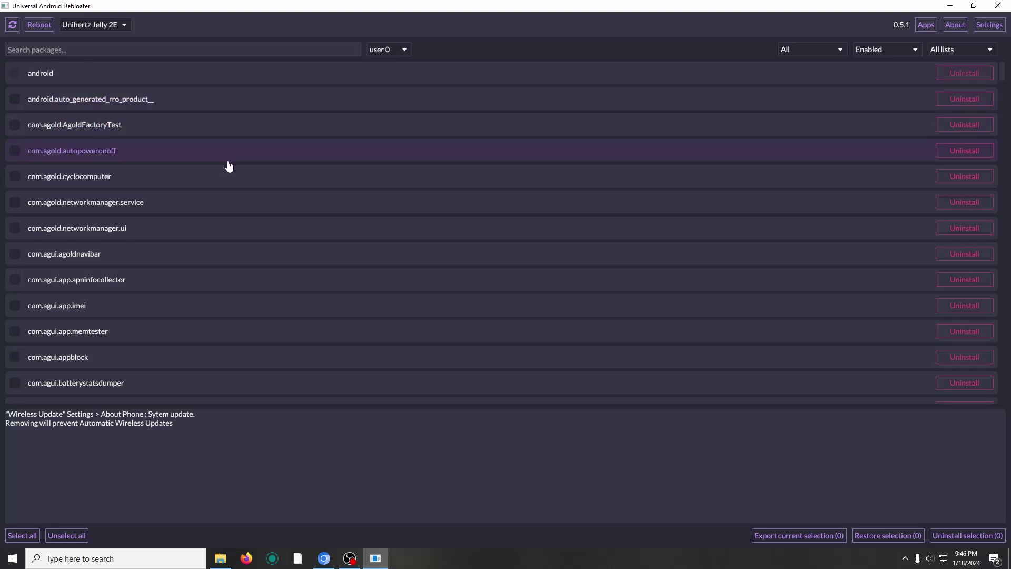
pyautogui.click(231, 184)
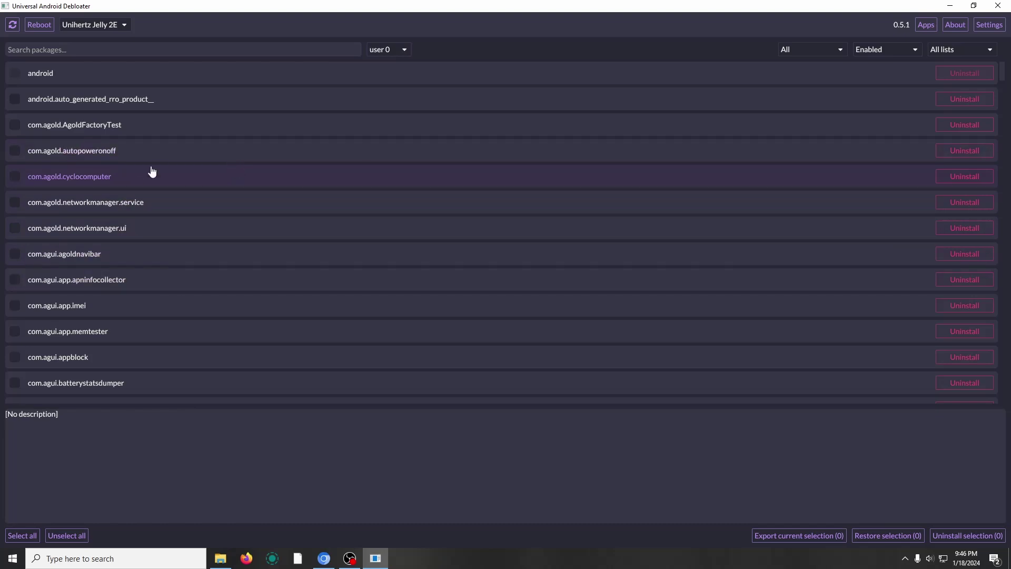
pyautogui.click(215, 266)
pyautogui.scroll(-1, 207, 272)
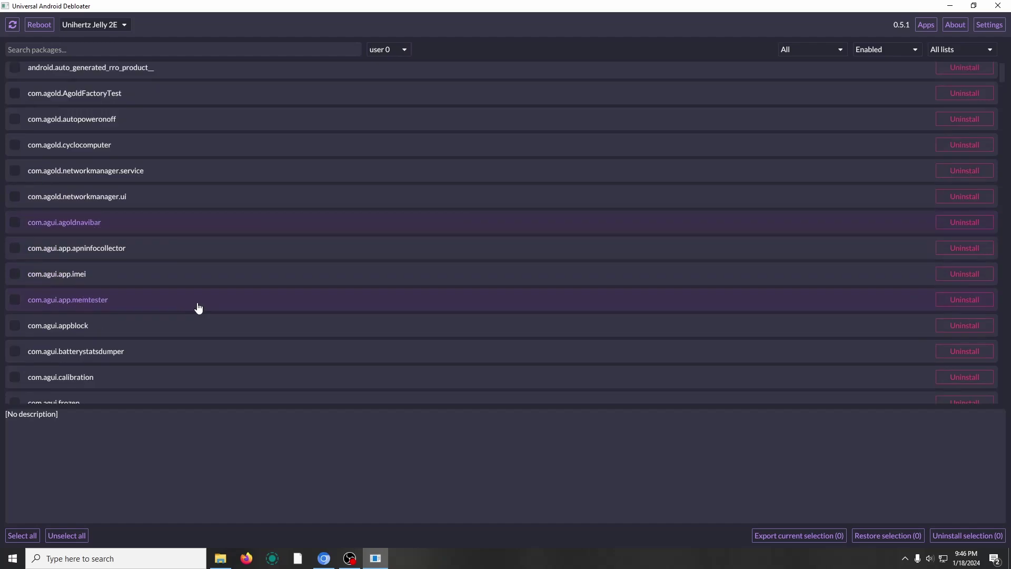
pyautogui.click(167, 282)
pyautogui.scroll(-1, 168, 282)
pyautogui.click(167, 277)
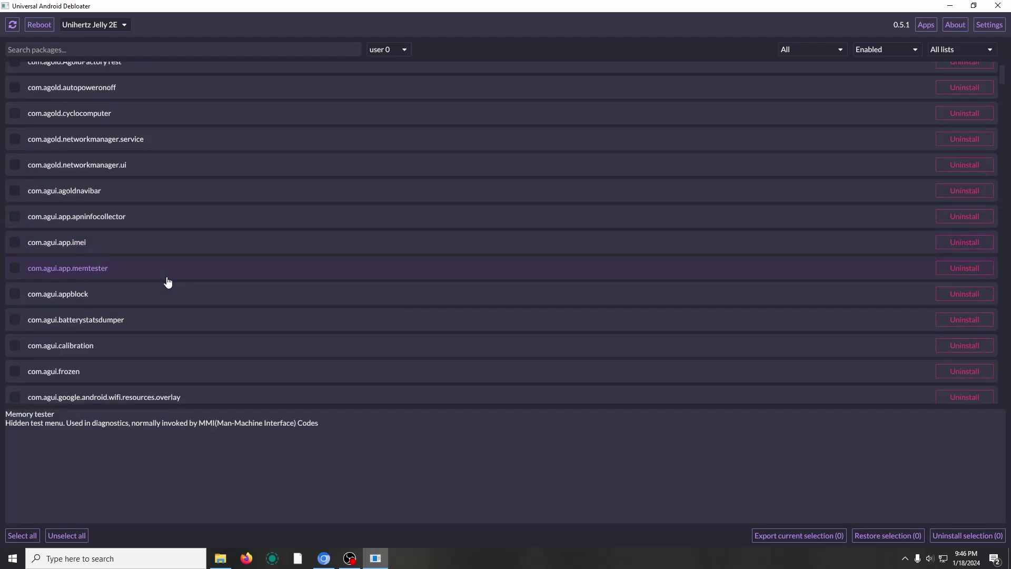
pyautogui.scroll(-1, 166, 287)
pyautogui.click(166, 293)
pyautogui.scroll(-2, 134, 316)
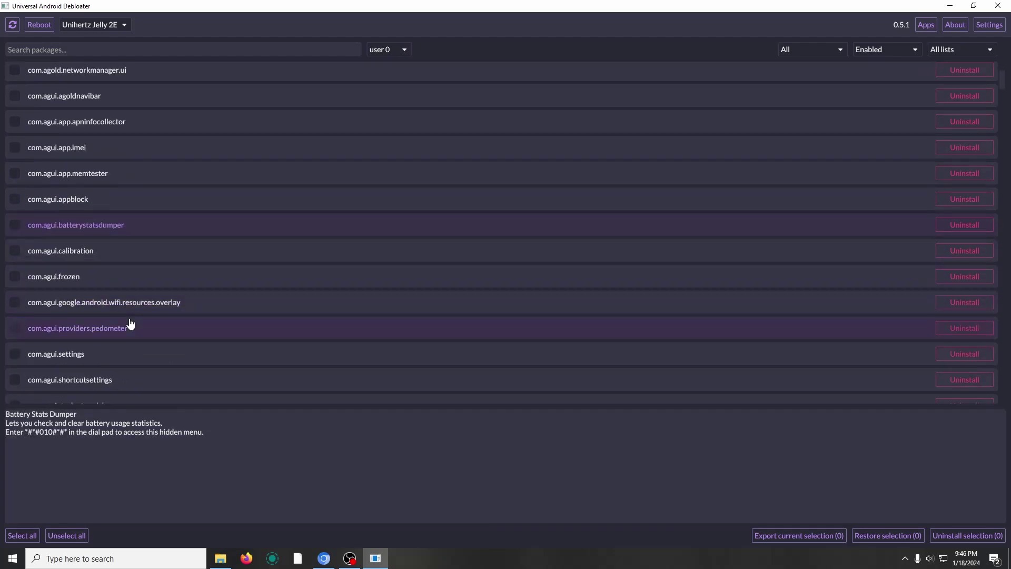
pyautogui.scroll(-5, 129, 318)
pyautogui.scroll(-2, 127, 313)
pyautogui.scroll(-1, 123, 296)
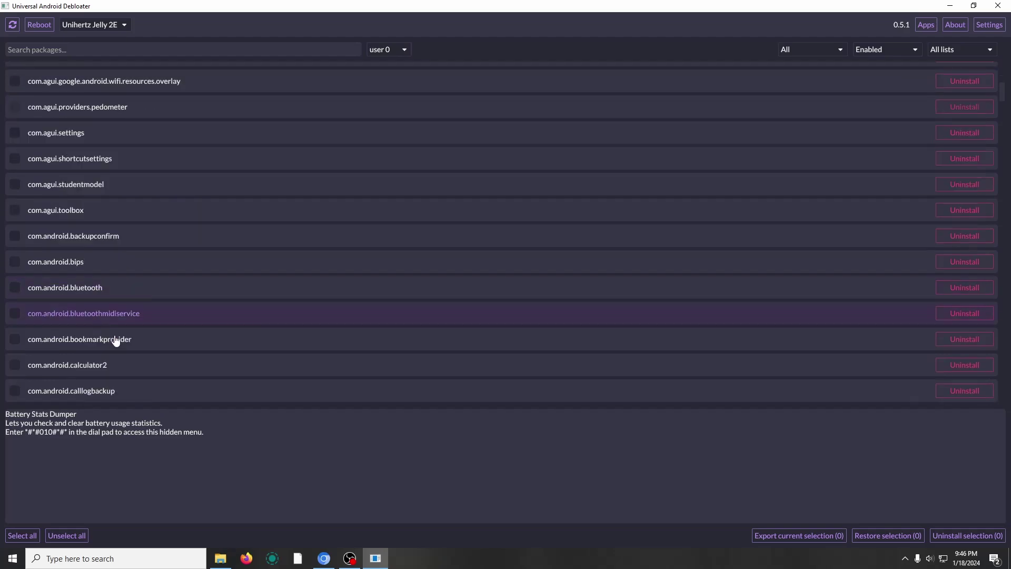
pyautogui.scroll(7, 97, 332)
pyautogui.scroll(6, 99, 328)
pyautogui.scroll(1, 96, 328)
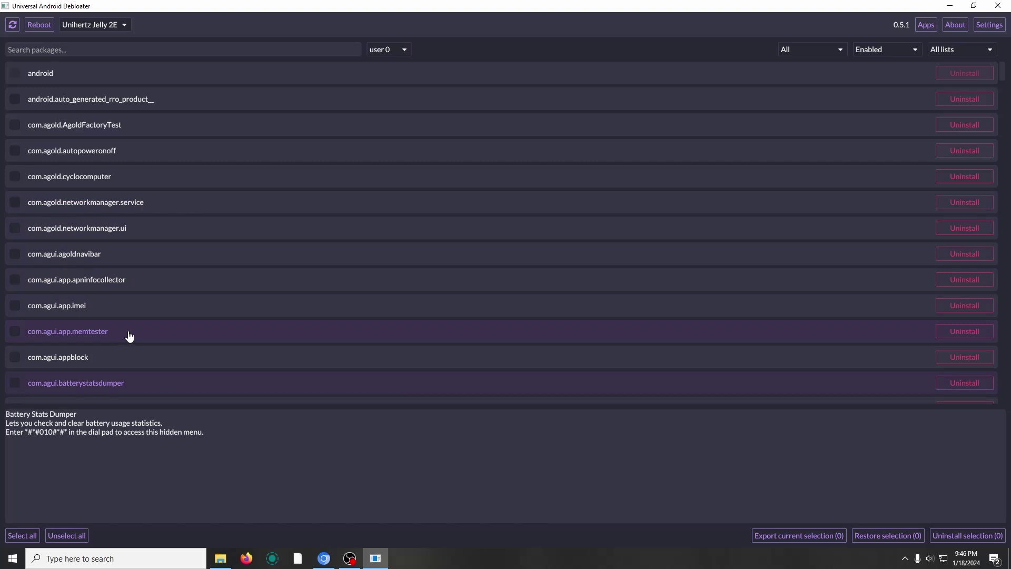
pyautogui.scroll(-2, 135, 331)
pyautogui.scroll(-2, 135, 330)
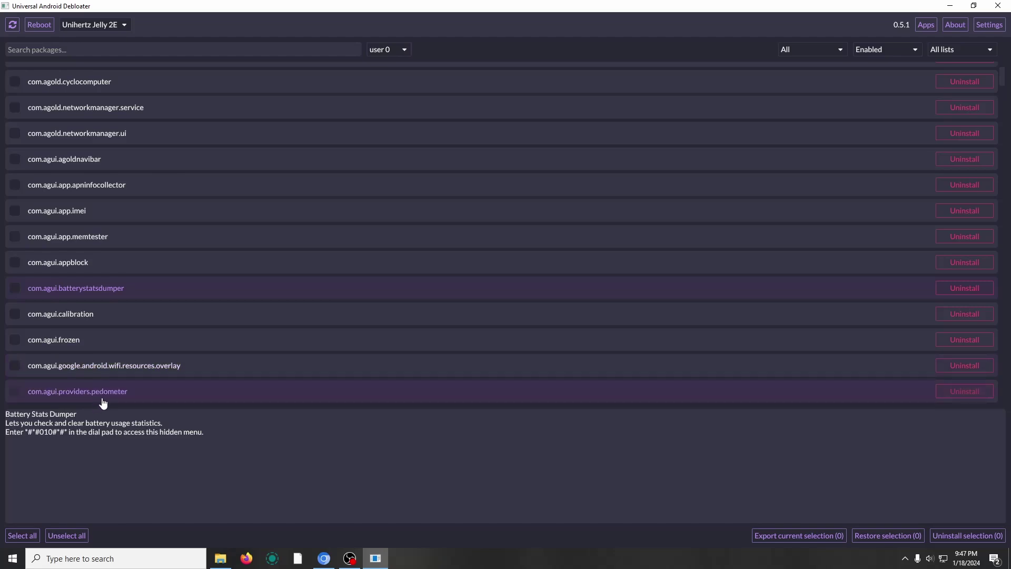
pyautogui.scroll(-1, 103, 396)
pyautogui.scroll(-1, 108, 397)
pyautogui.scroll(-2, 114, 396)
pyautogui.scroll(-5, 119, 396)
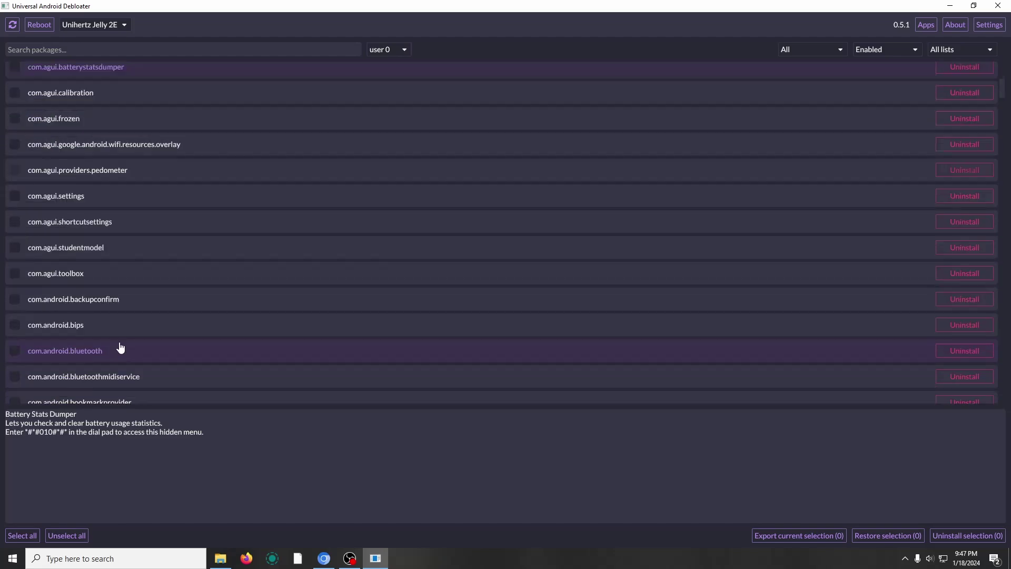
pyautogui.scroll(-5, 117, 338)
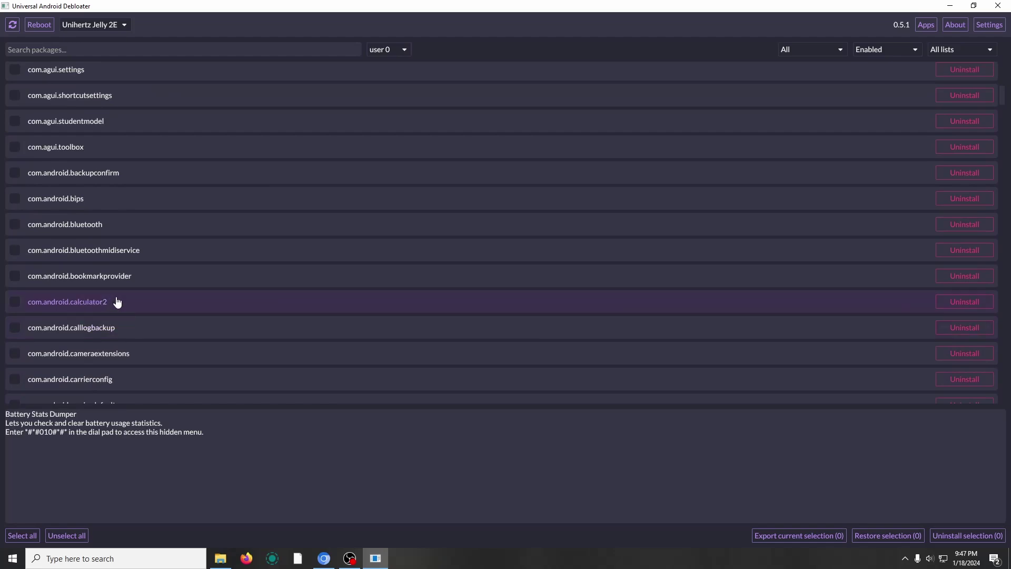
pyautogui.scroll(-1, 206, 347)
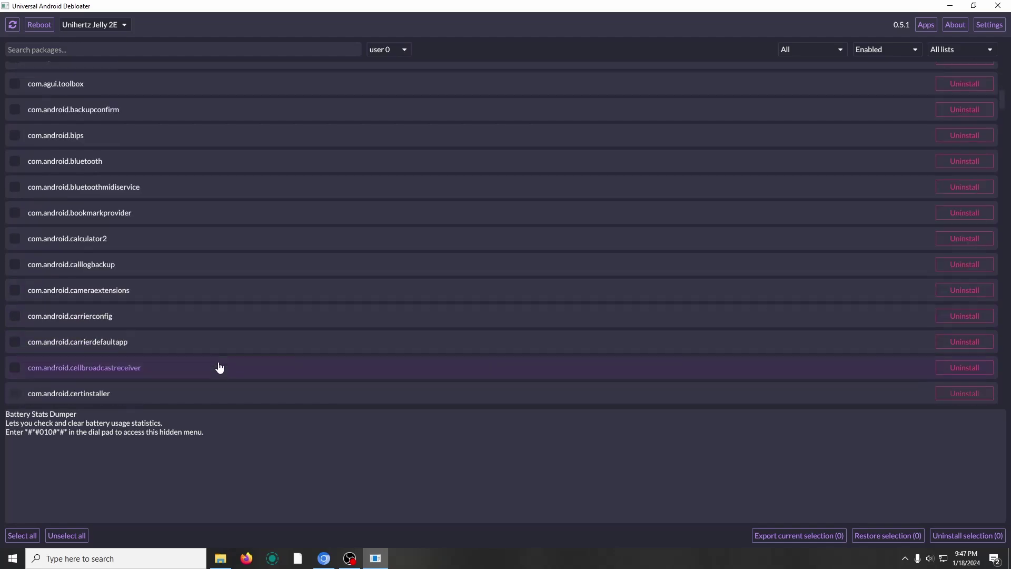
pyautogui.scroll(-2, 222, 366)
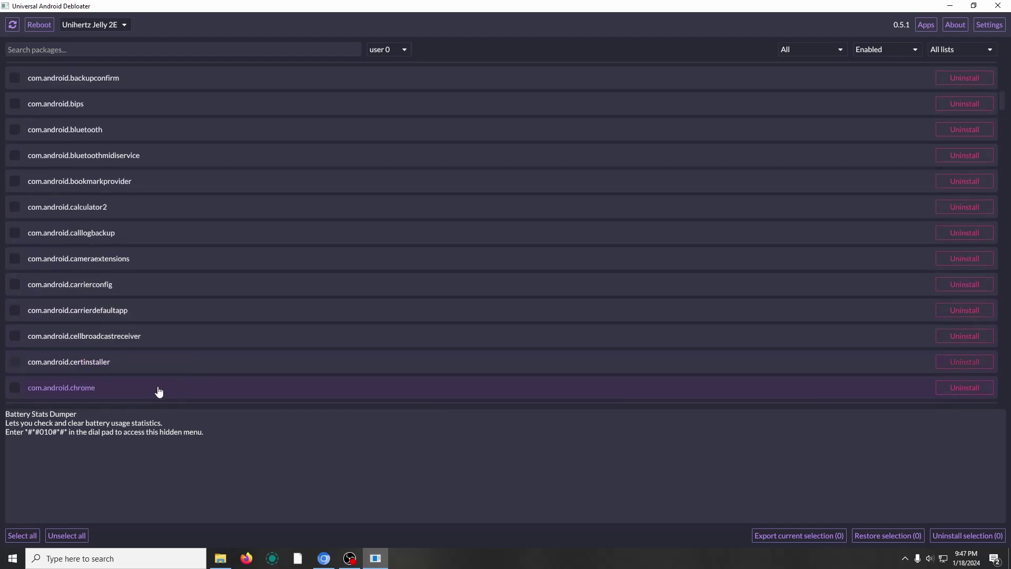